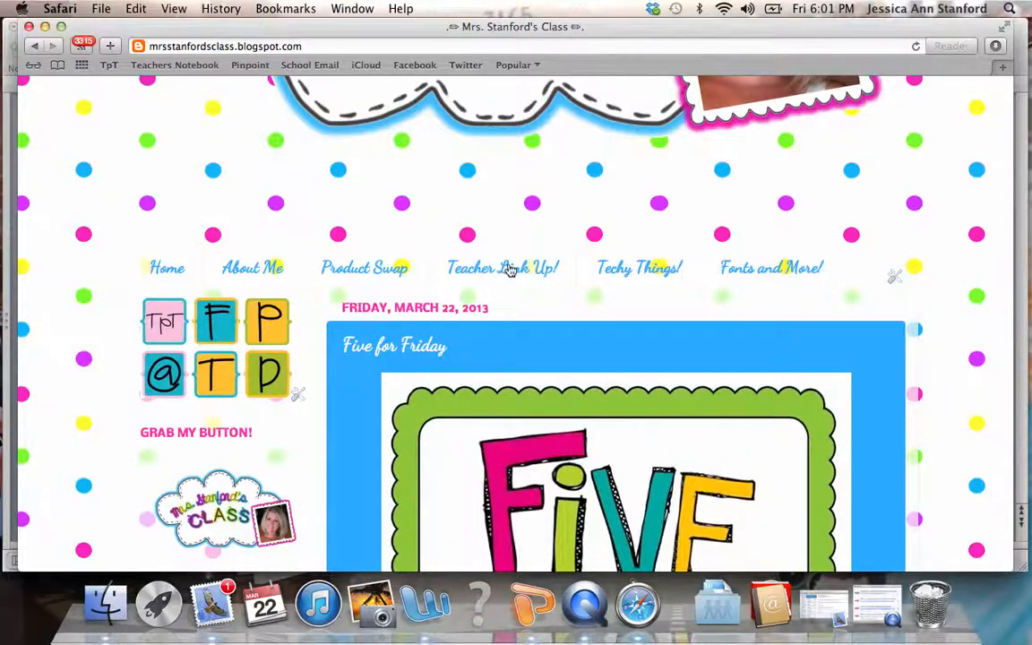
# - Open the blog's Techy Things! page and copy the full HTML code under Create Your Own Blog Button
pyautogui.click(615, 268)
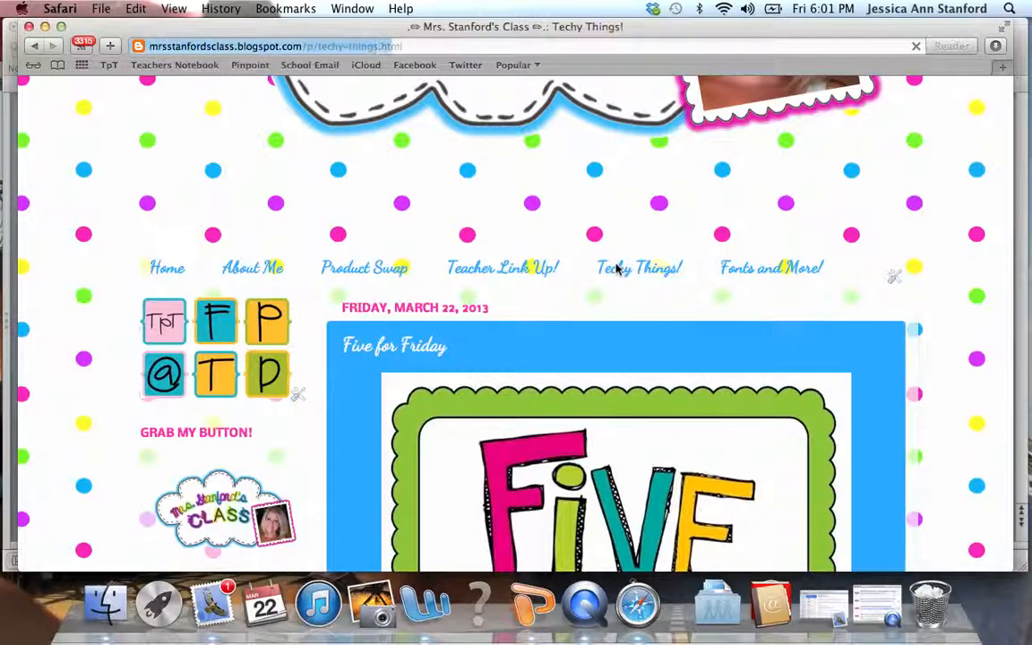
pyautogui.scroll(-10, 598, 277)
pyautogui.scroll(-5, 596, 277)
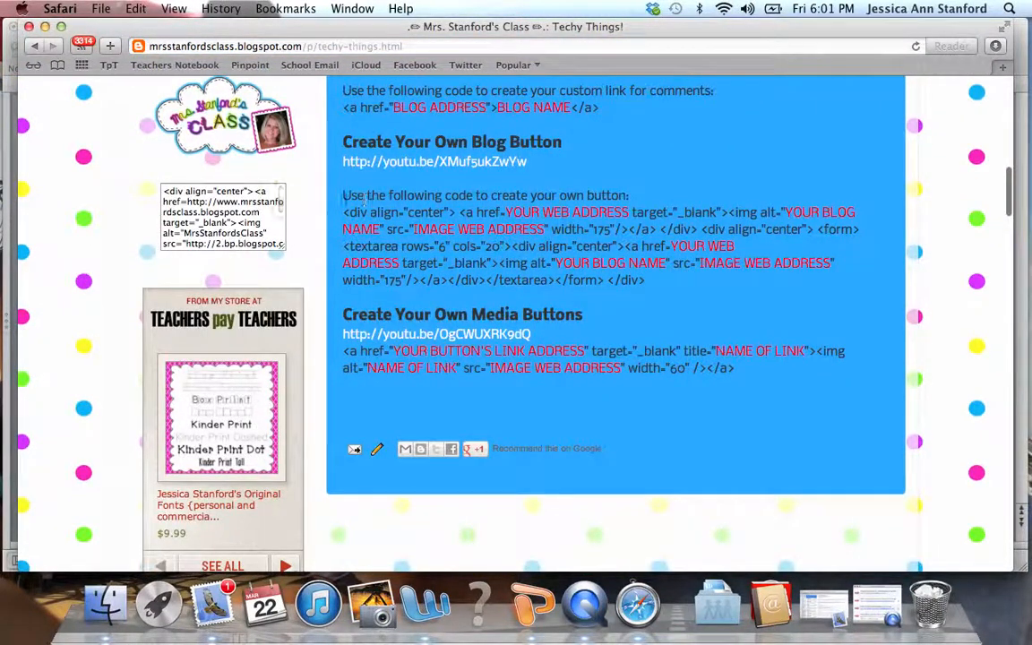
pyautogui.moveTo(345, 212); pyautogui.dragTo(651, 279)
# - Go to the blog's design settings and open its Layout page
pyautogui.scroll(10, 653, 280)
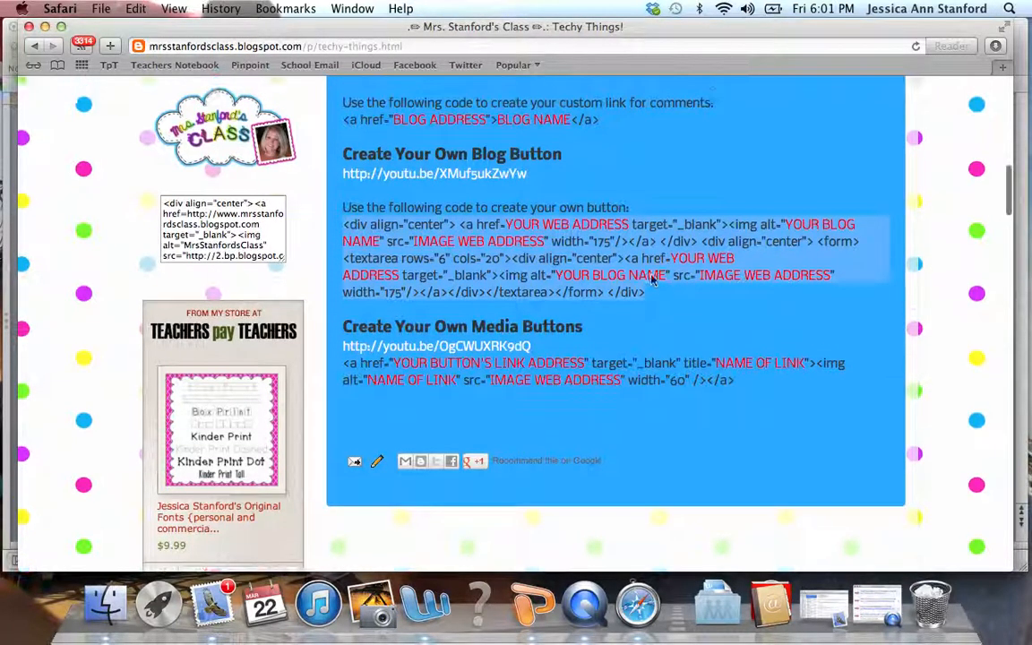
pyautogui.scroll(-1, 653, 281)
pyautogui.scroll(-5, 653, 280)
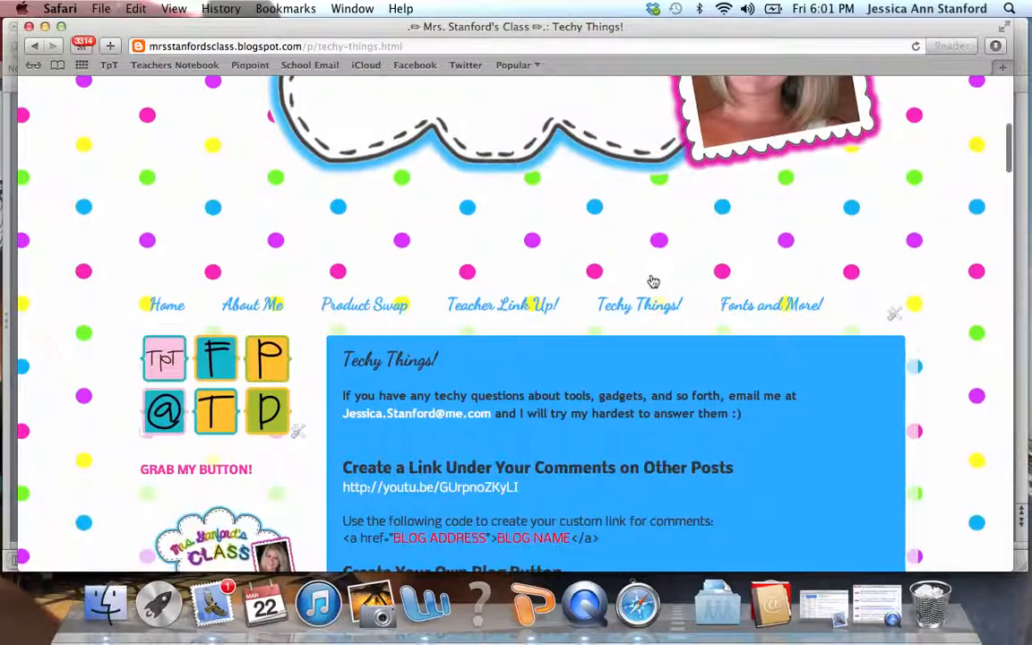
pyautogui.scroll(5, 681, 282)
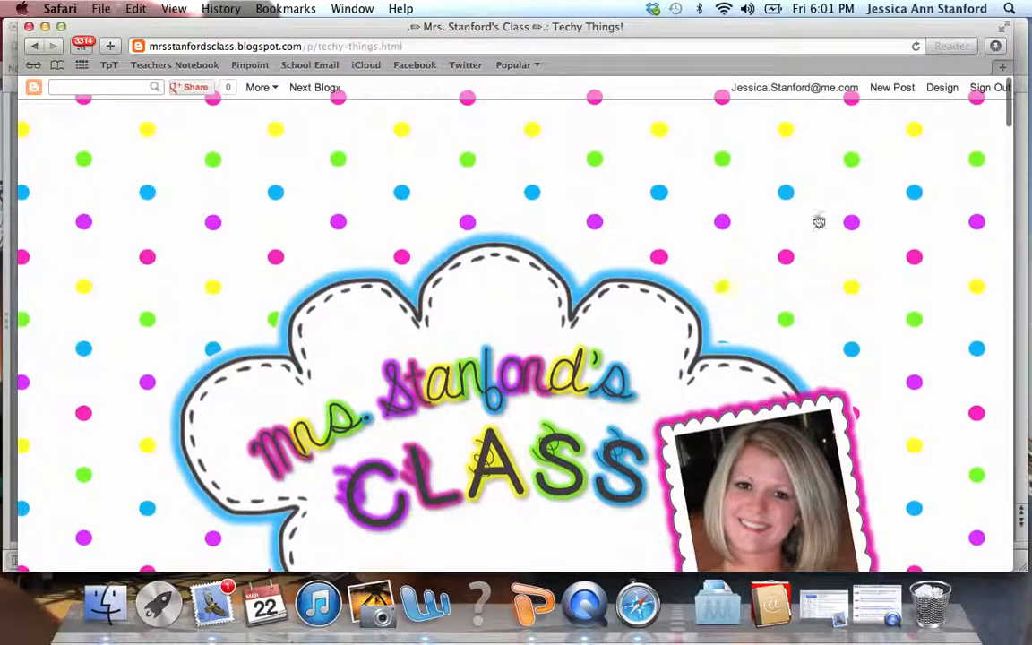
pyautogui.click(939, 88)
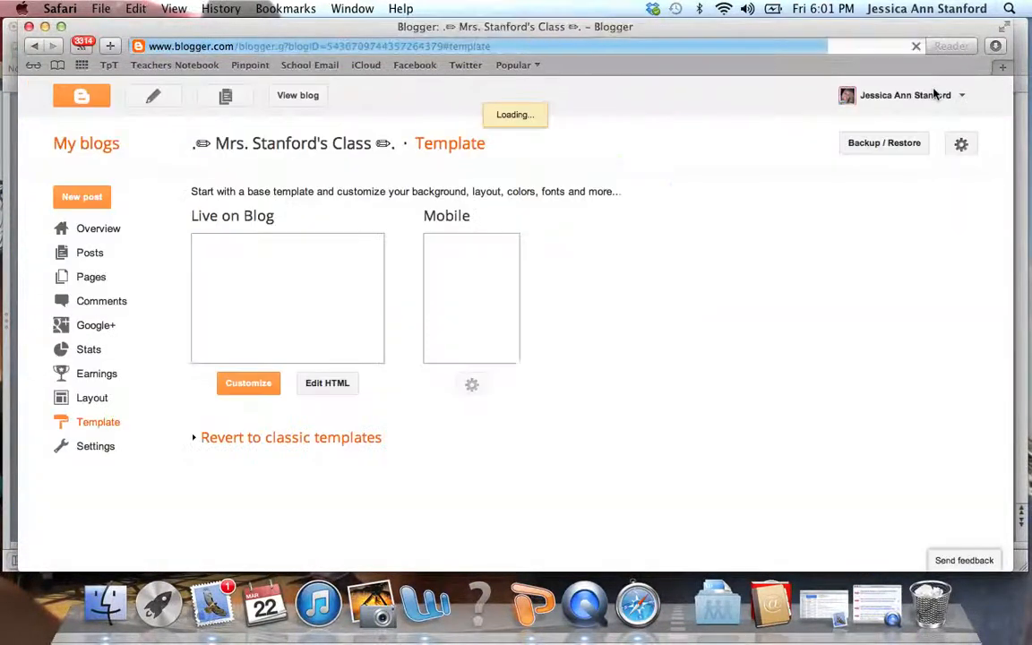
pyautogui.click(81, 398)
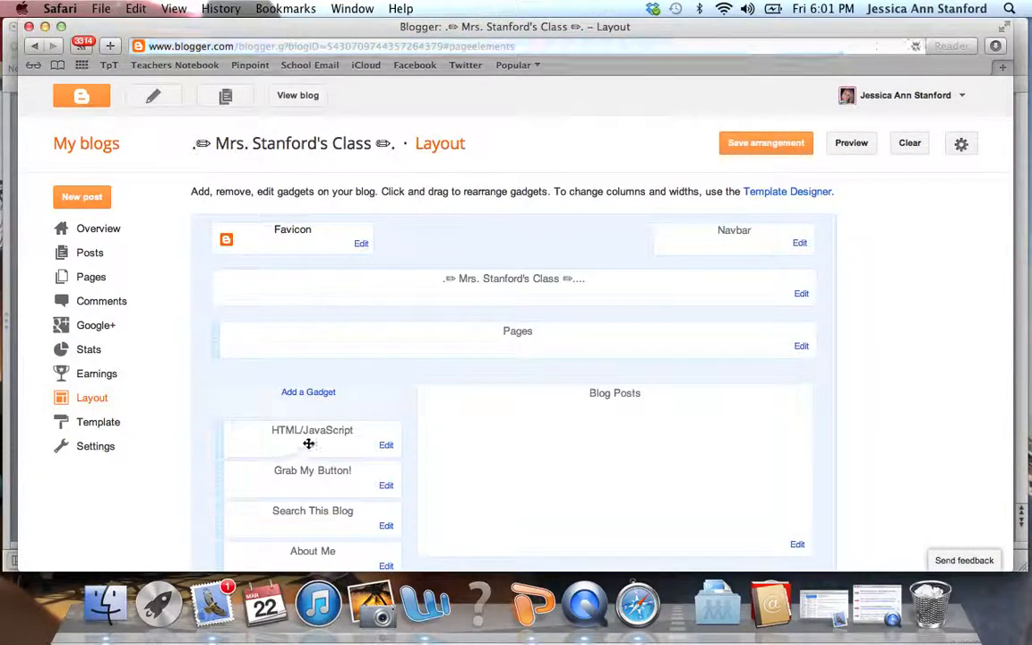
# - Add an HTML/JavaScript gadget to the sidebar and paste the copied blog button code as its content
pyautogui.click(314, 395)
pyautogui.scroll(-5, 328, 346)
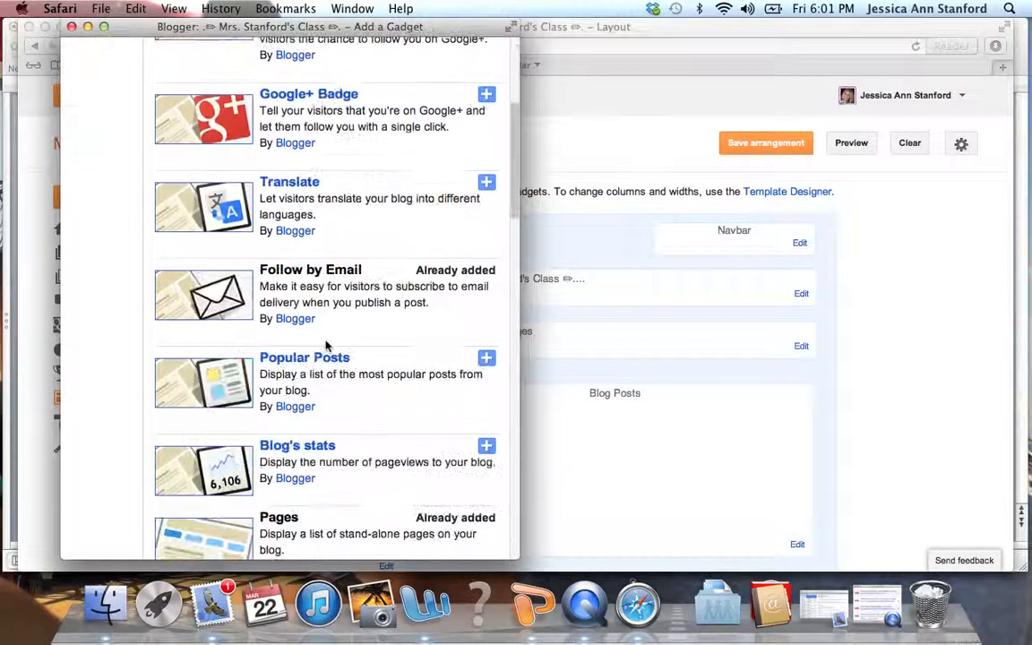
pyautogui.scroll(-10, 327, 346)
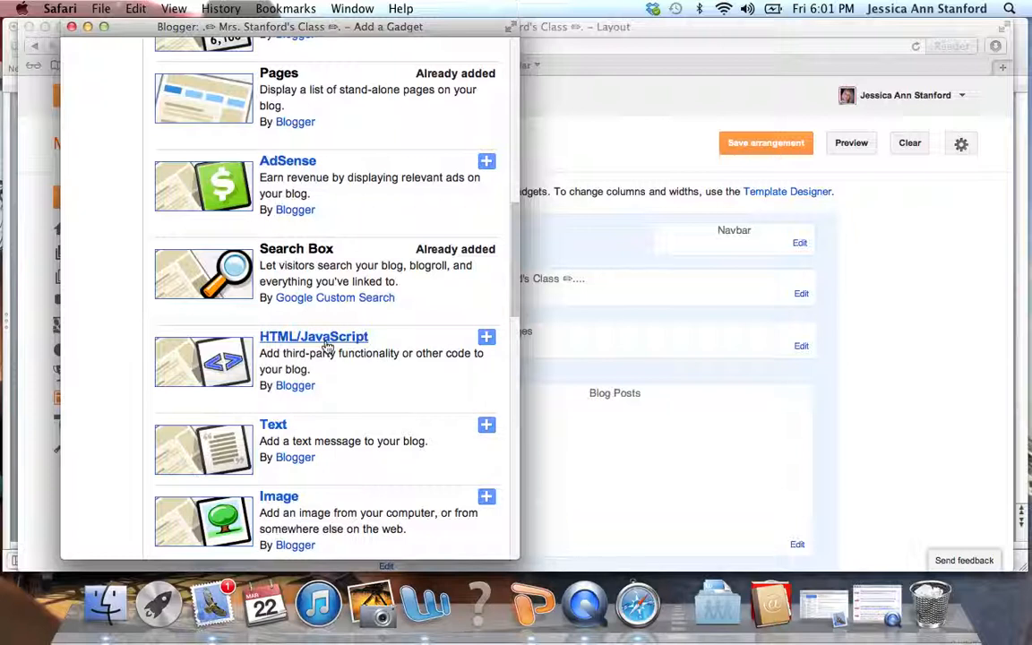
pyautogui.click(325, 344)
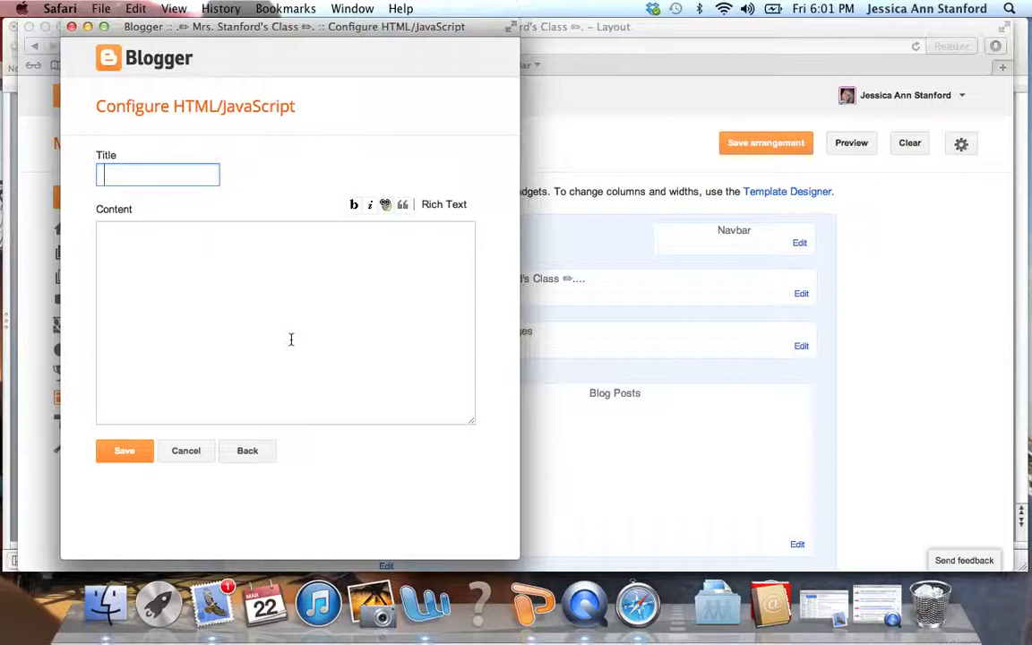
pyautogui.click(291, 340)
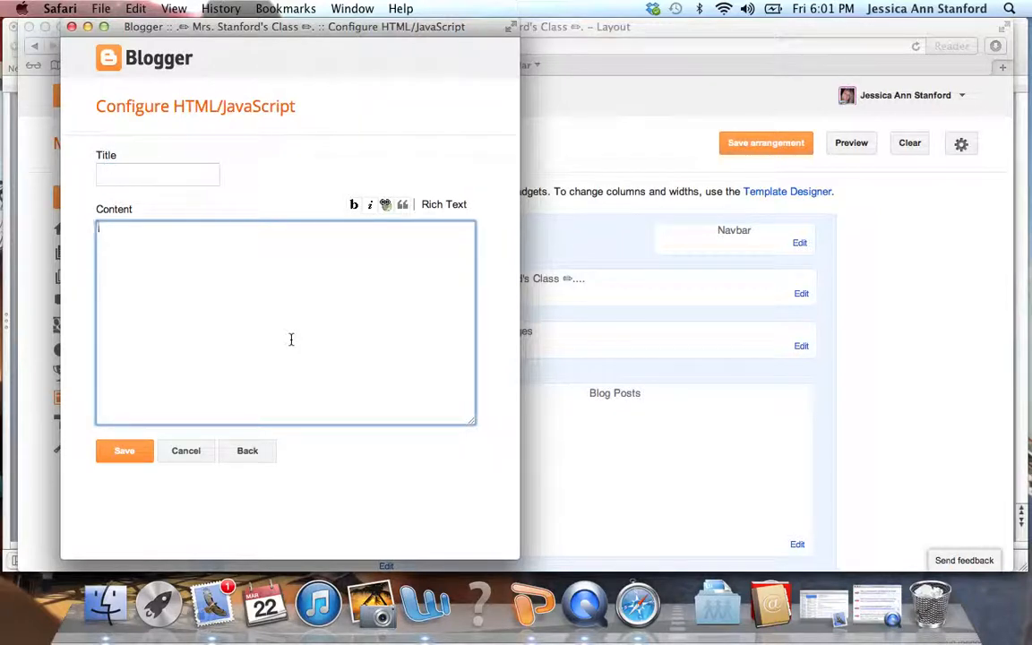
pyautogui.write('<div align="center"> <a href=YOUR WEB ADDRESS target="_blank"><img alt="YOUR BLOG NAME" src="IMAGE WEB ADDRESS" width="175"/></a> </div> <div align="center"> <form><textarea rows="6" cols="20"><div align="center"><a href=YOUR WEB ADDRESS target="_blank"><img alt="YOUR BLOG NAME" src="IMAGE WEB ADDRESS" width="175"/></a></div></textarea></form> </div>')
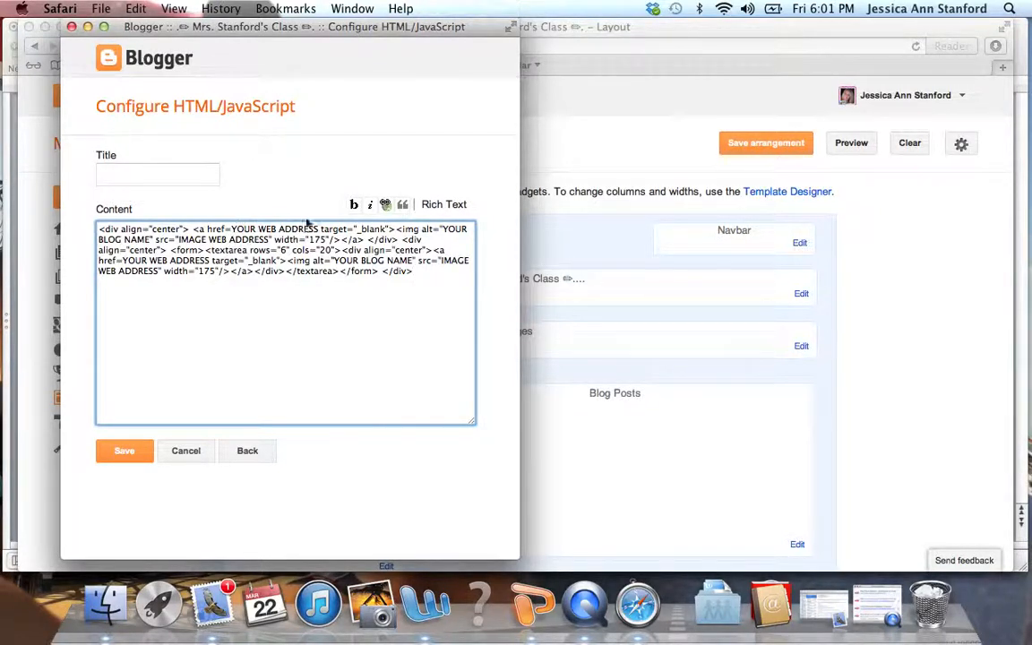
# - Load the blog's home page in a new browser tab, copy its web address and return to the gadget window
pyautogui.moveTo(647, 23); pyautogui.dragTo(679, 125)
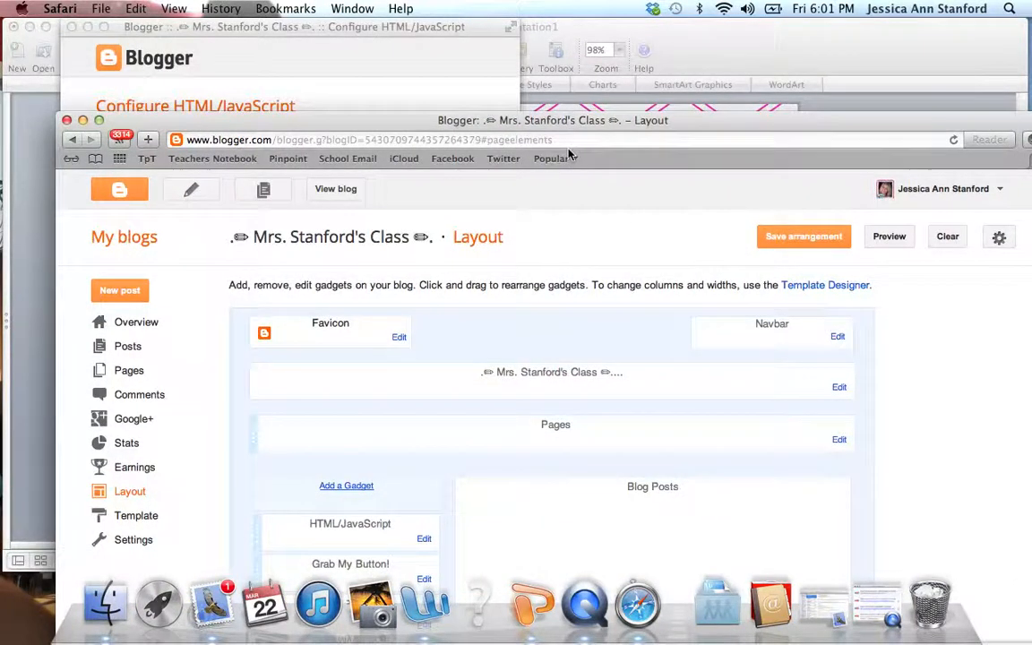
pyautogui.press('super+t')
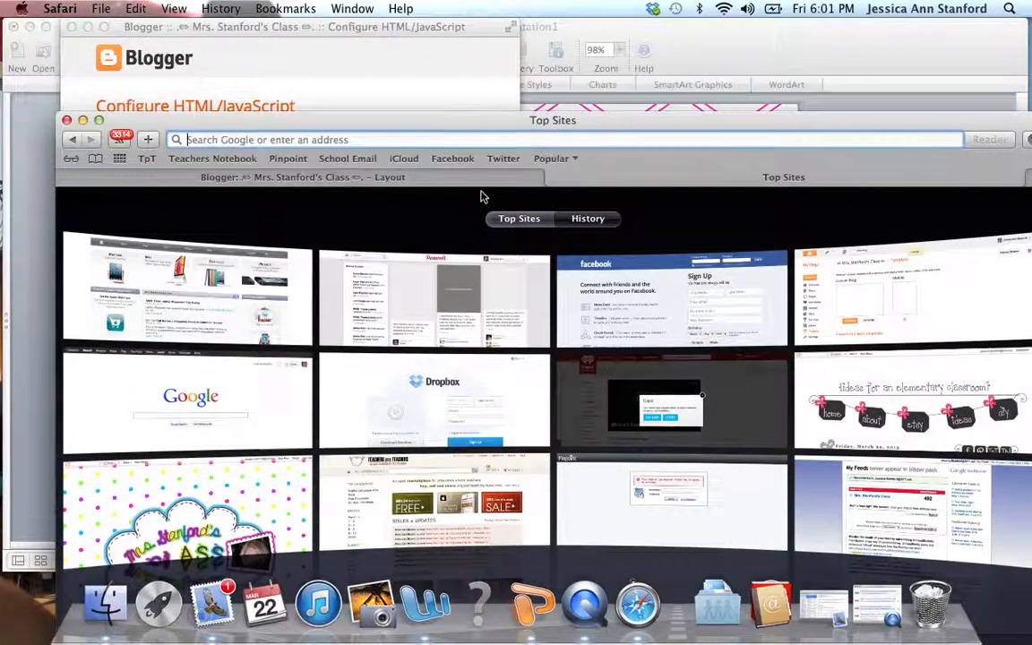
pyautogui.click(225, 506)
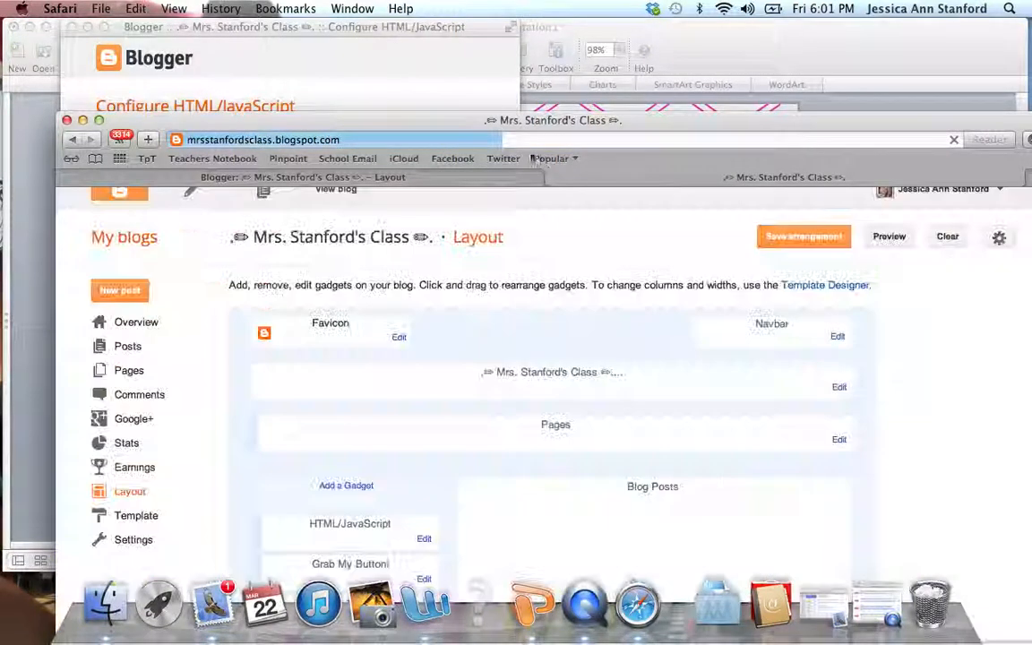
pyautogui.click(362, 69)
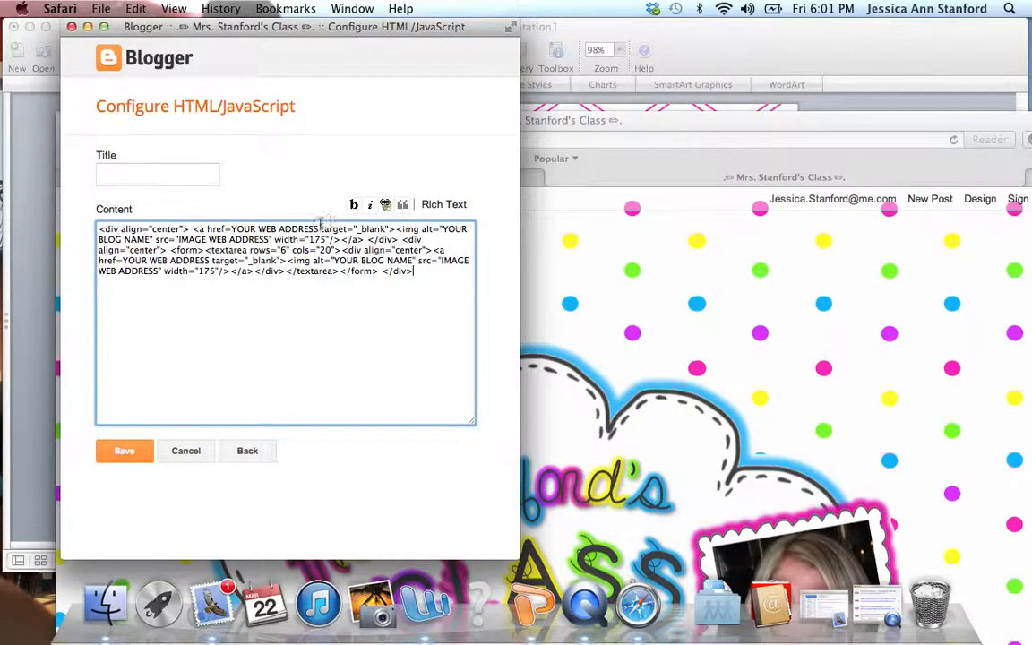
pyautogui.moveTo(318, 228); pyautogui.dragTo(234, 228)
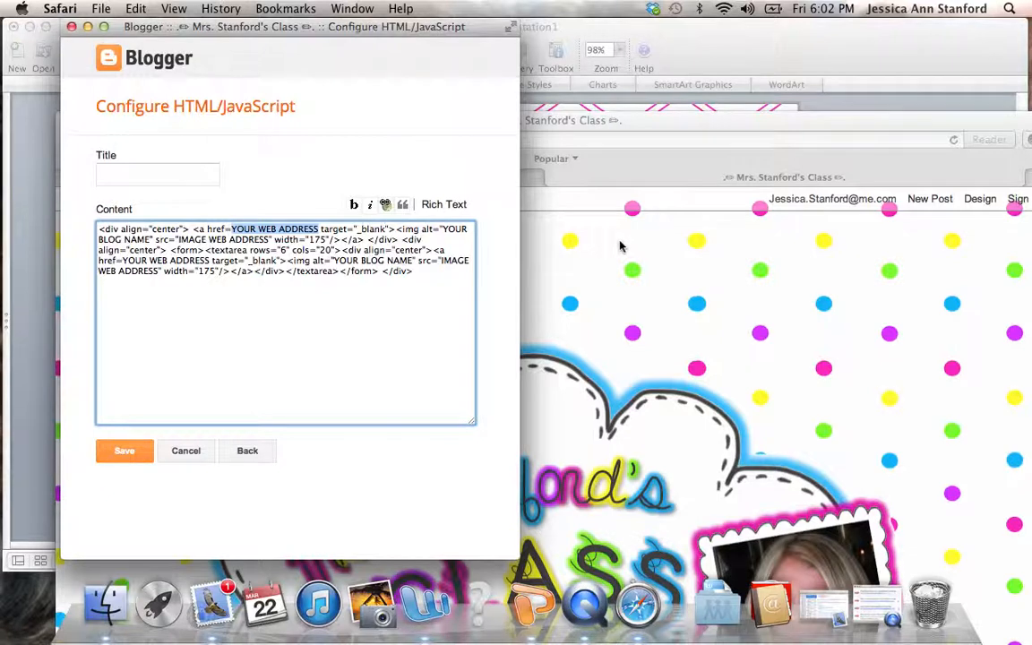
pyautogui.write('http://mrsstanfordsclass.blogspot.com')
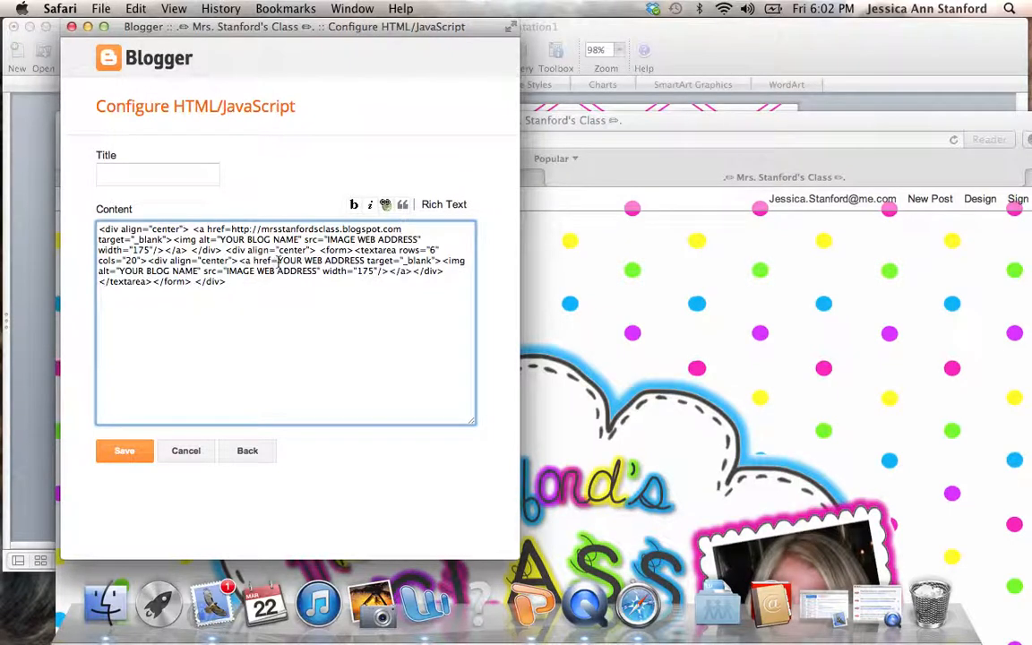
pyautogui.moveTo(278, 261); pyautogui.dragTo(364, 261)
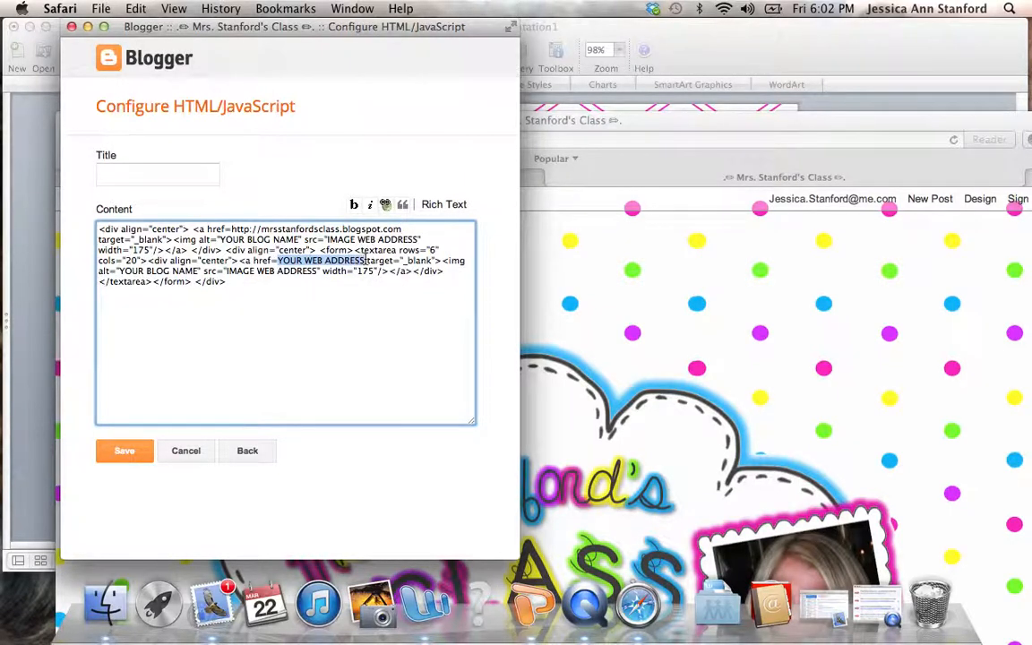
pyautogui.write('http://mrsstanfordsclass.blogspot.com')
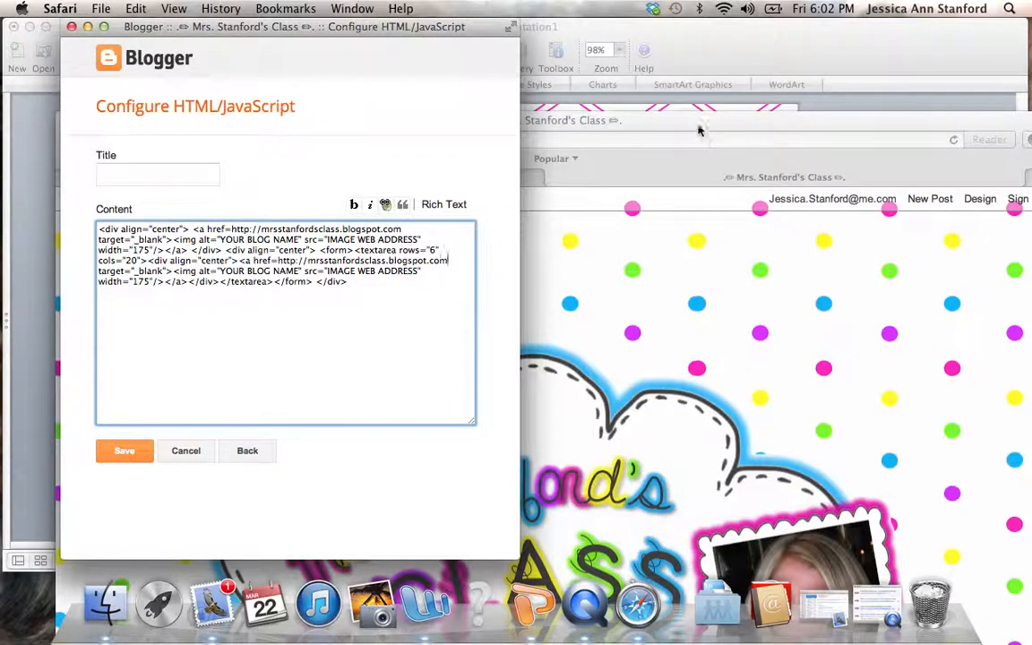
# - Save the header image from the blog's home page to the Desktop as "grab my button"
pyautogui.click(641, 131)
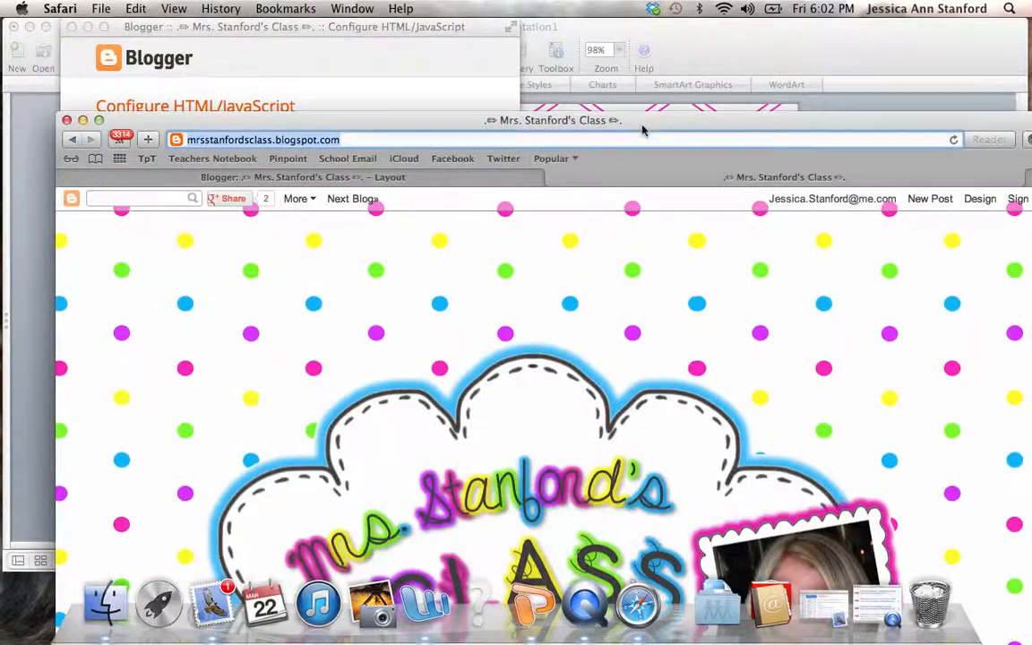
pyautogui.scroll(-5, 539, 481)
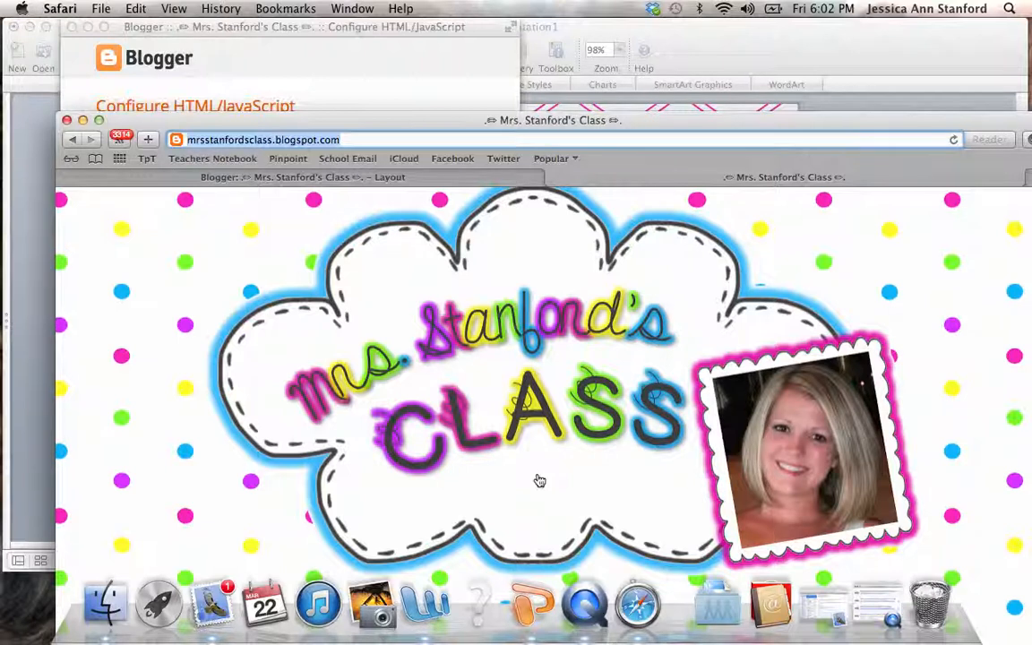
pyautogui.rightClick(539, 481)
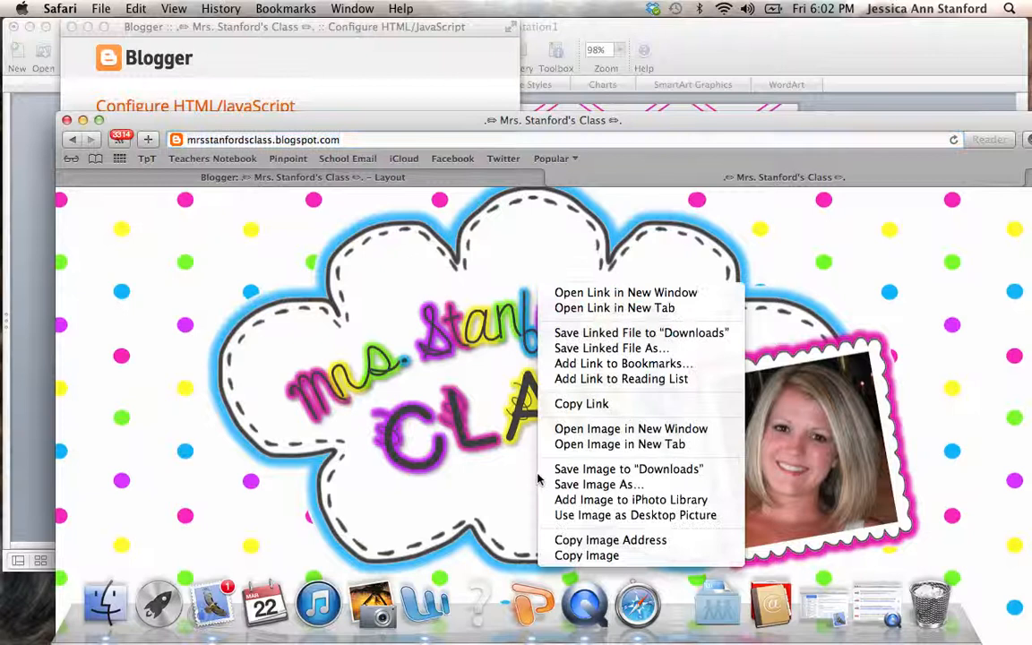
pyautogui.click(583, 484)
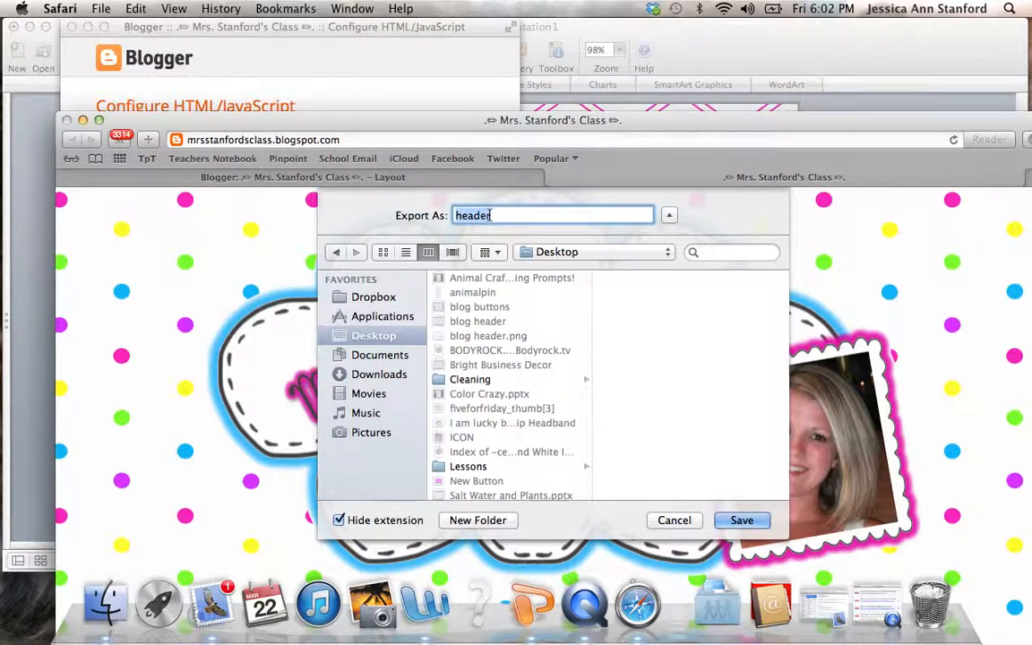
pyautogui.write('grab my button')
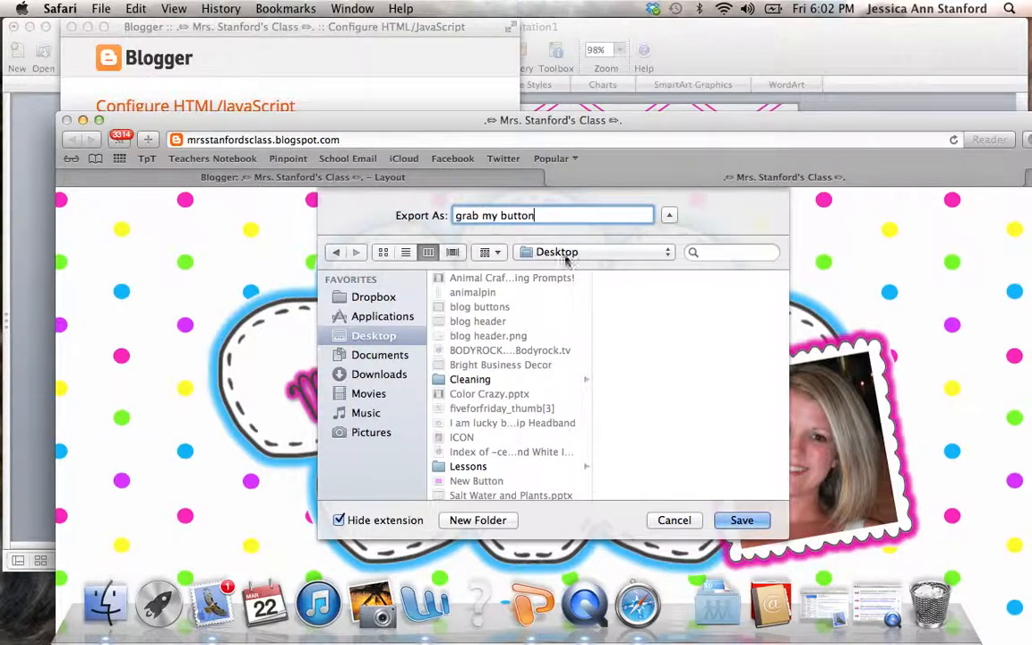
pyautogui.click(728, 520)
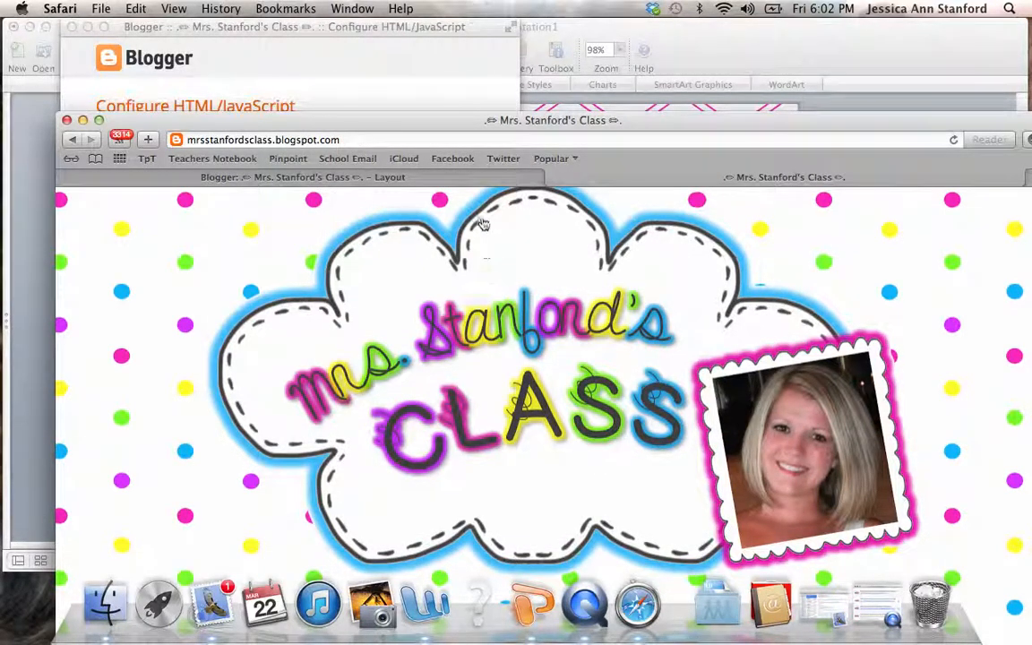
# - Start a new blog post and switch its editor to Compose mode
pyautogui.scroll(-3, 699, 332)
pyautogui.scroll(5, 704, 347)
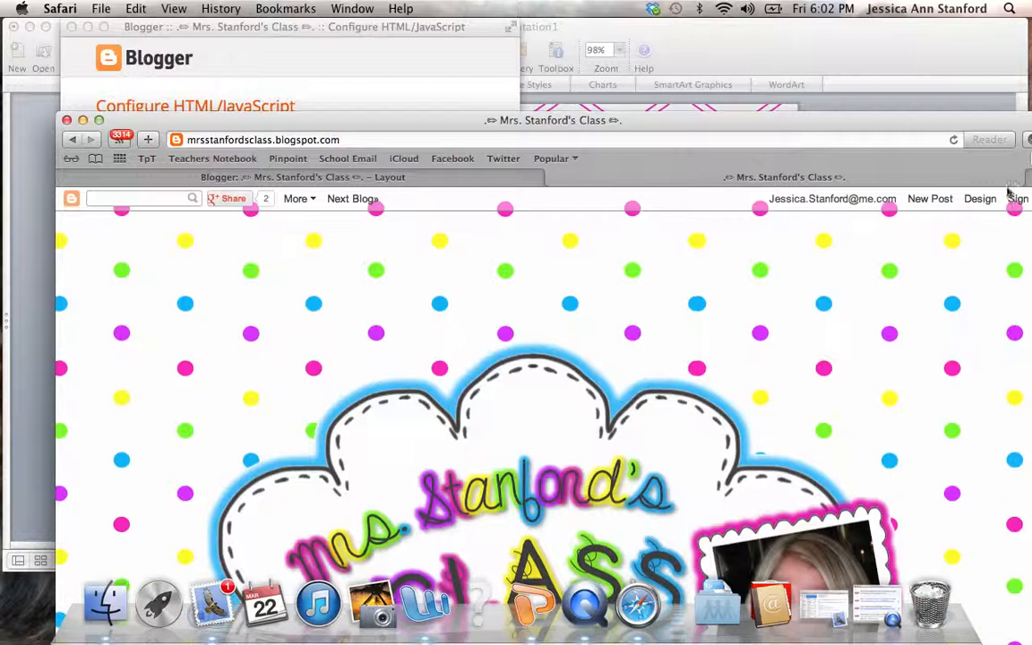
pyautogui.click(930, 199)
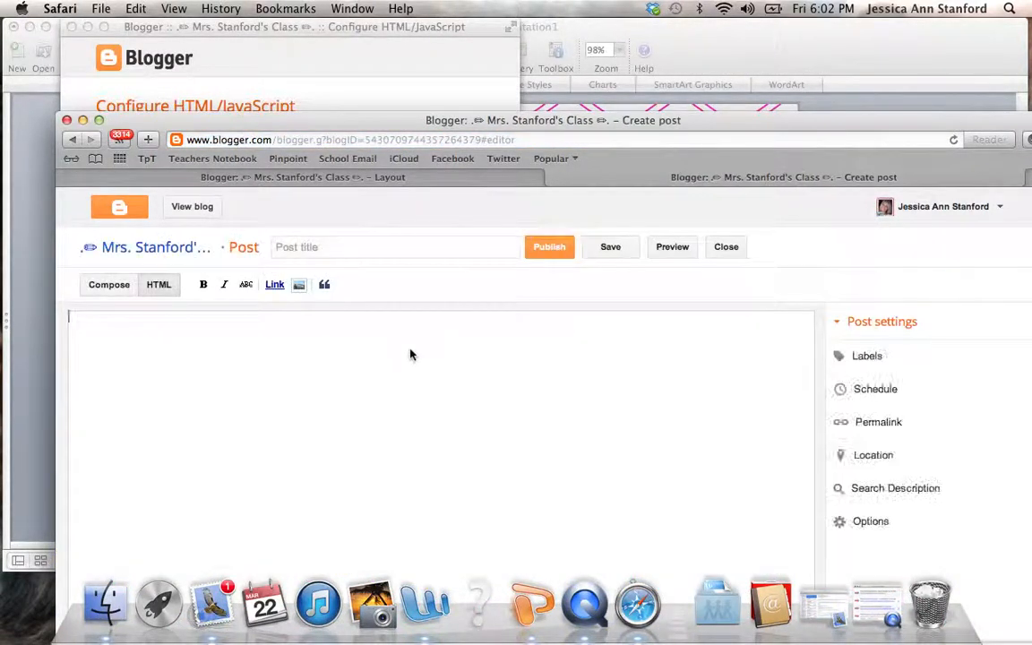
pyautogui.click(104, 291)
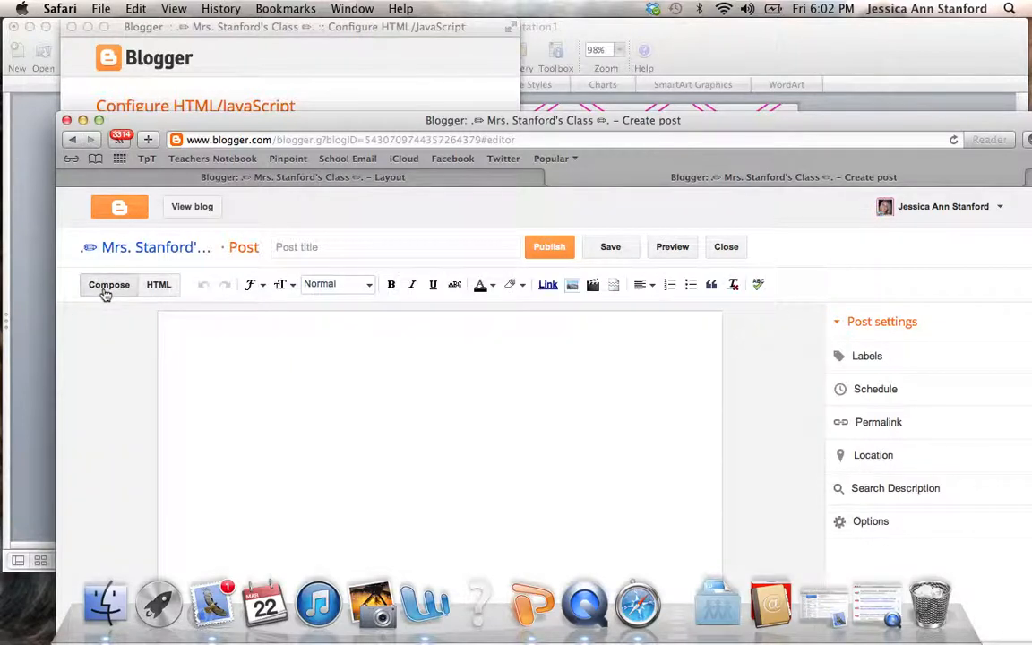
# - Upload the "grab my button" image from the Desktop and insert it into the post
pyautogui.click(576, 291)
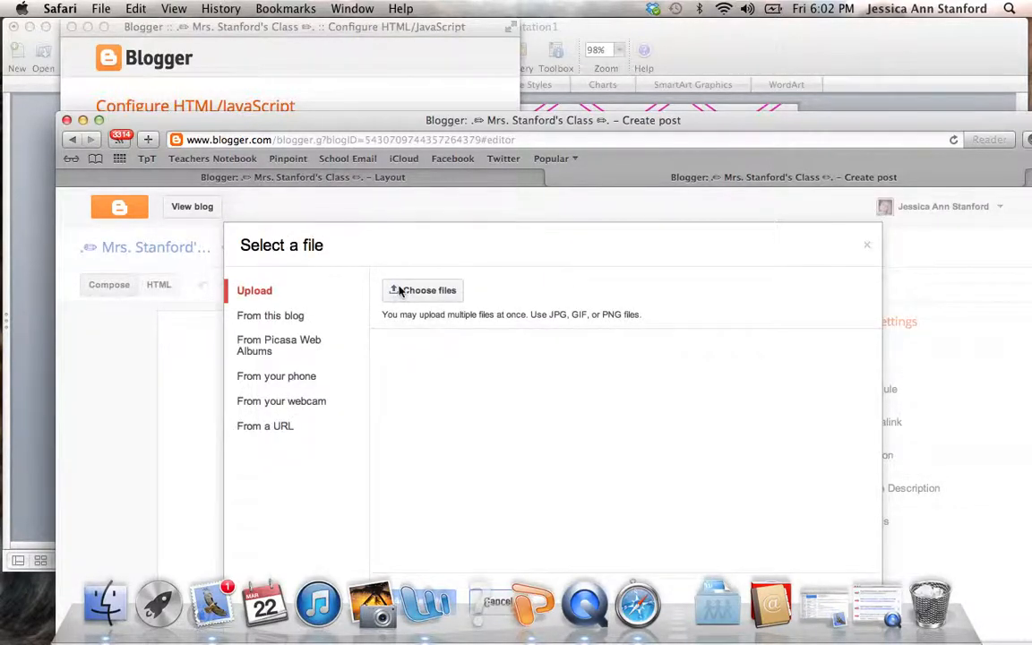
pyautogui.click(399, 292)
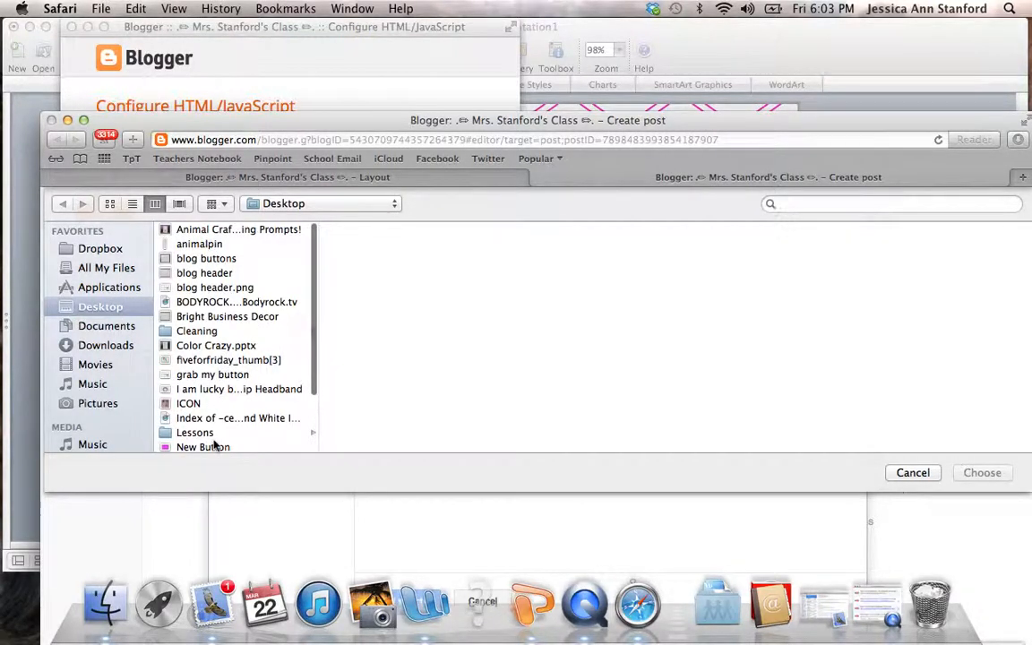
pyautogui.click(212, 375)
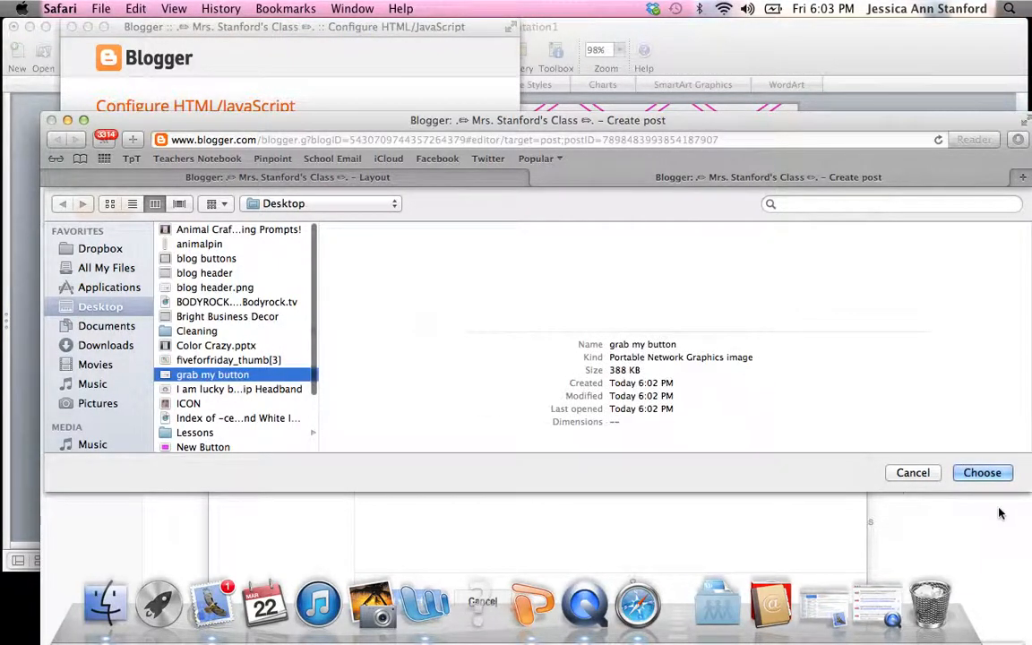
pyautogui.click(983, 473)
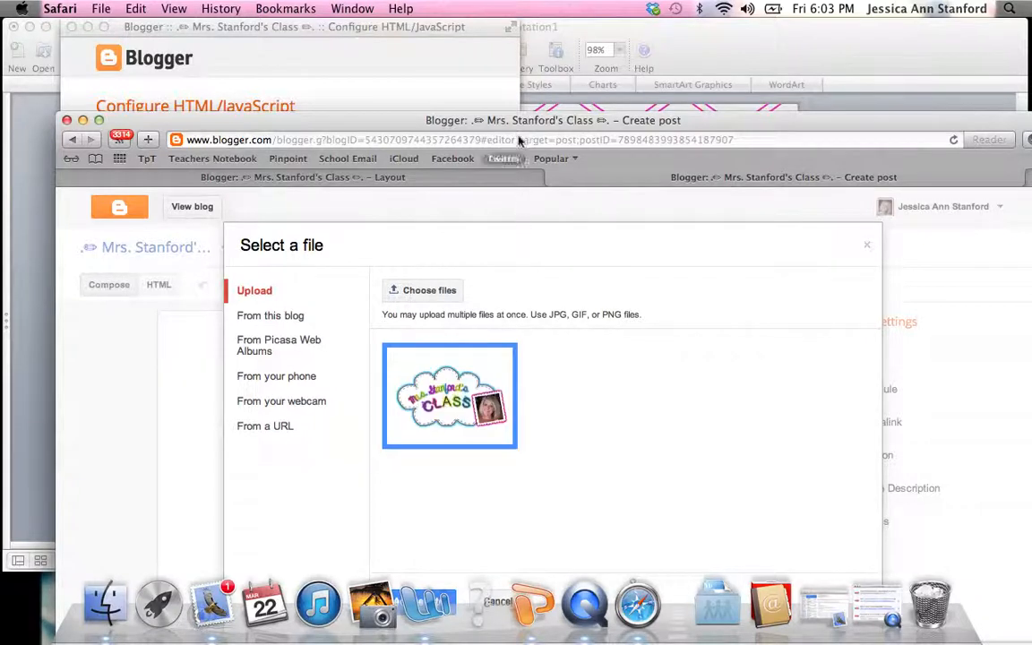
pyautogui.moveTo(467, 123); pyautogui.dragTo(515, 48)
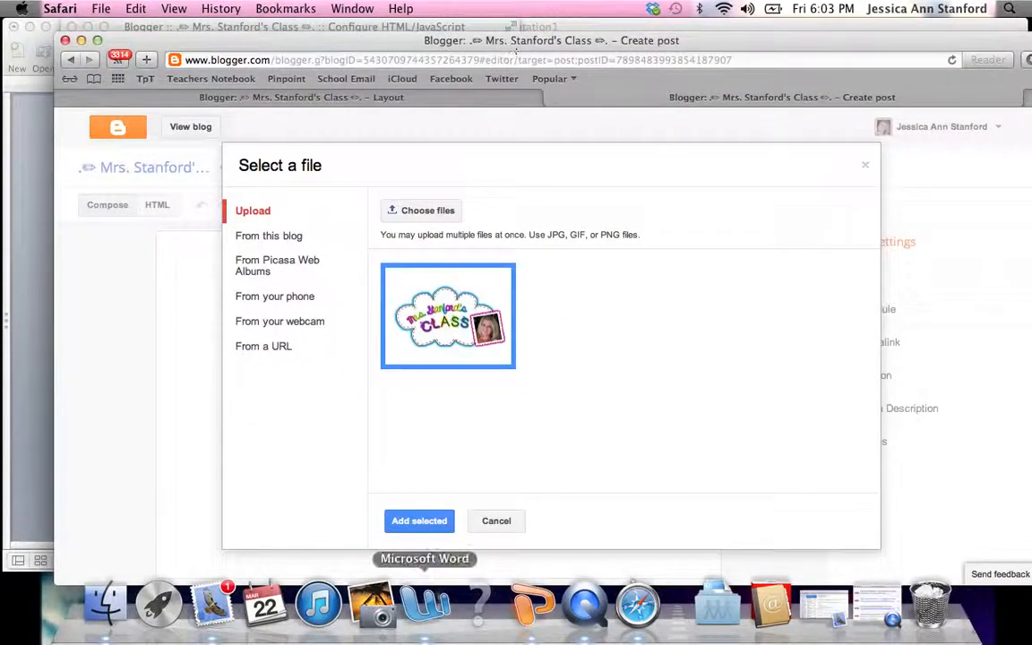
pyautogui.click(419, 521)
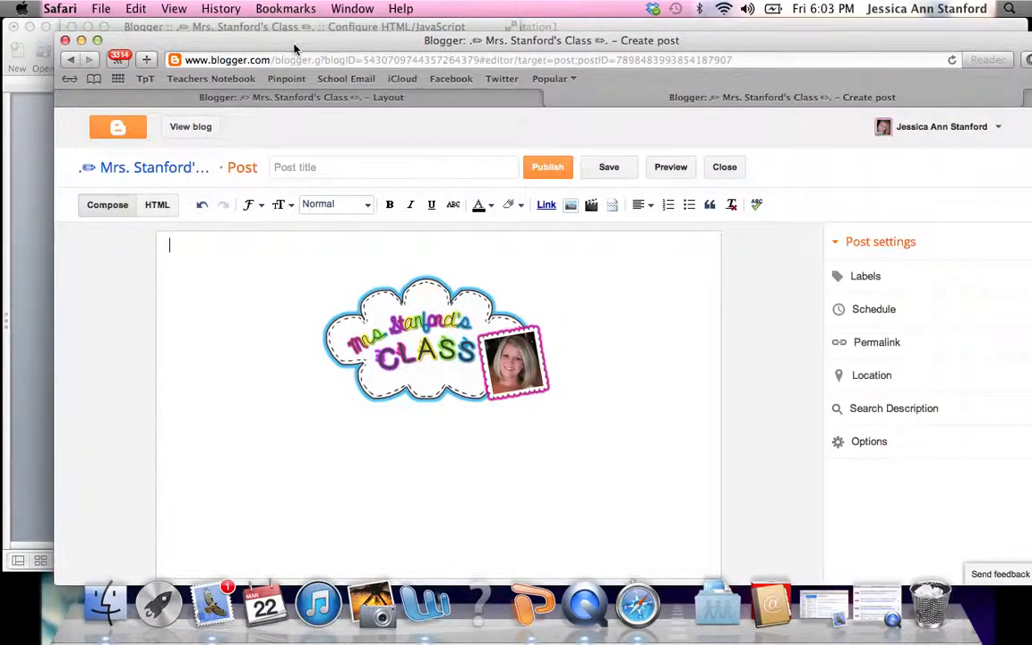
# - Copy the full-size (s1600) image address from the link in the post's HTML source and close the post
pyautogui.moveTo(294, 46); pyautogui.dragTo(299, 97)
pyautogui.click(162, 257)
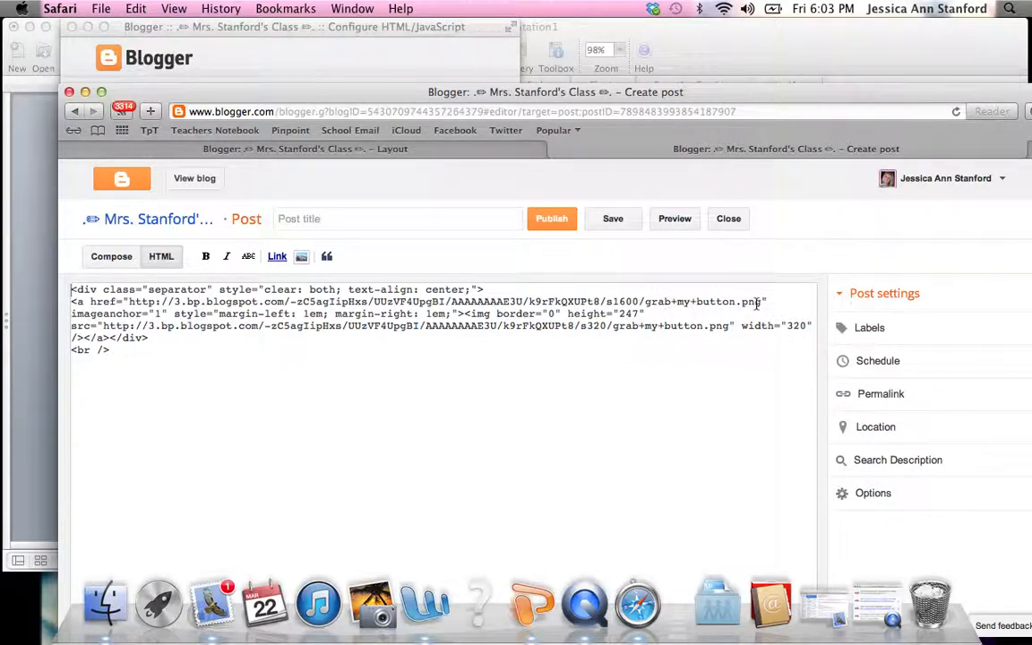
pyautogui.moveTo(762, 302); pyautogui.dragTo(130, 302)
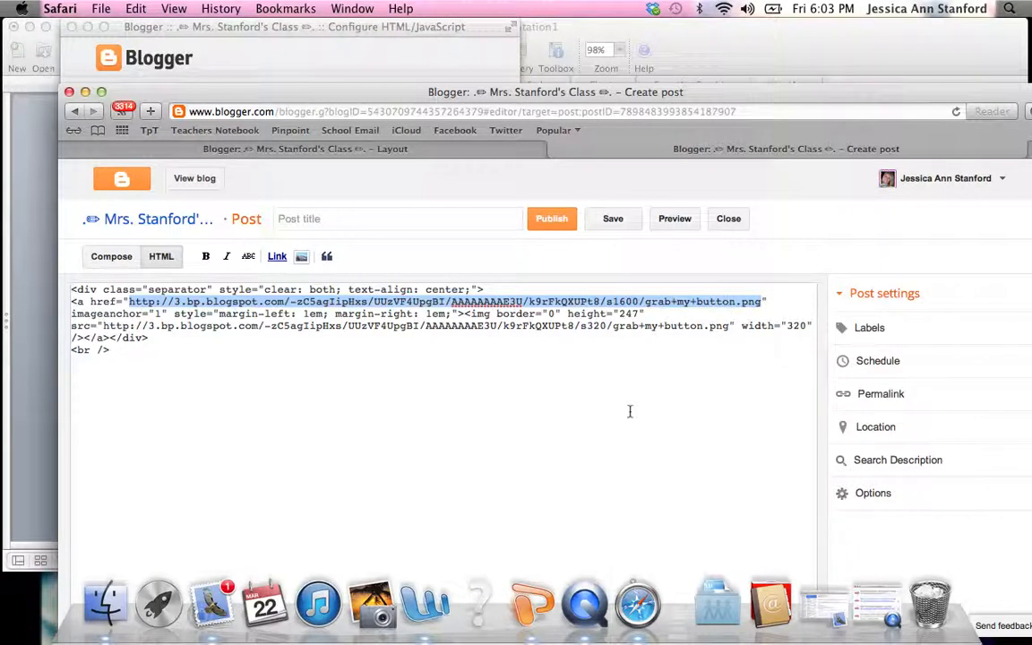
pyautogui.press('super+c')
pyautogui.click(730, 221)
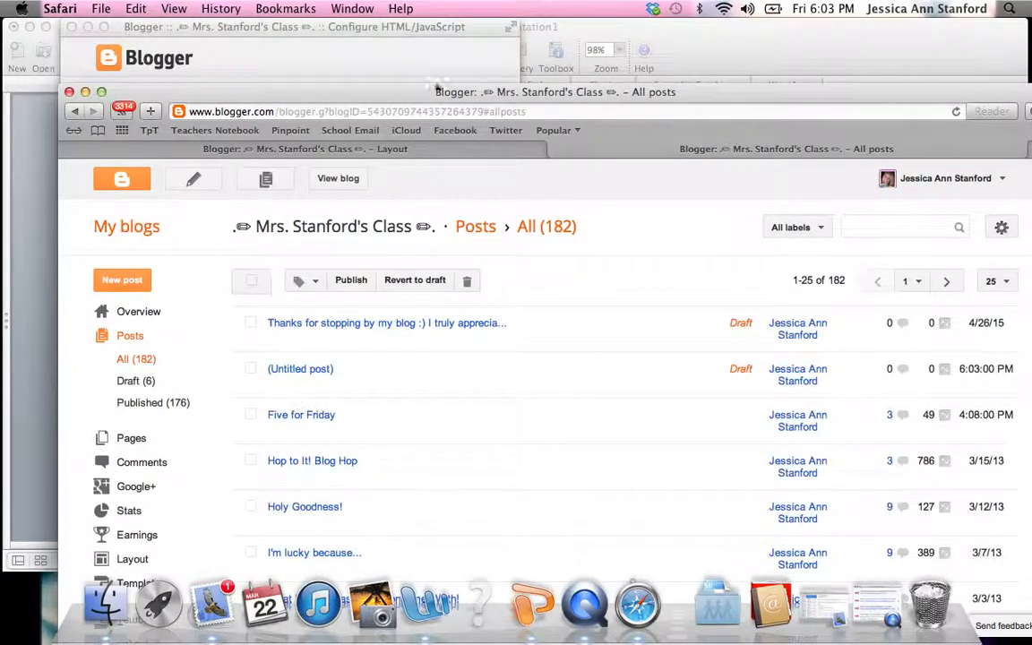
# - Replace both IMAGE WEB ADDRESS placeholders in the HTML/JavaScript gadget code with the copied image address
pyautogui.click(556, 148)
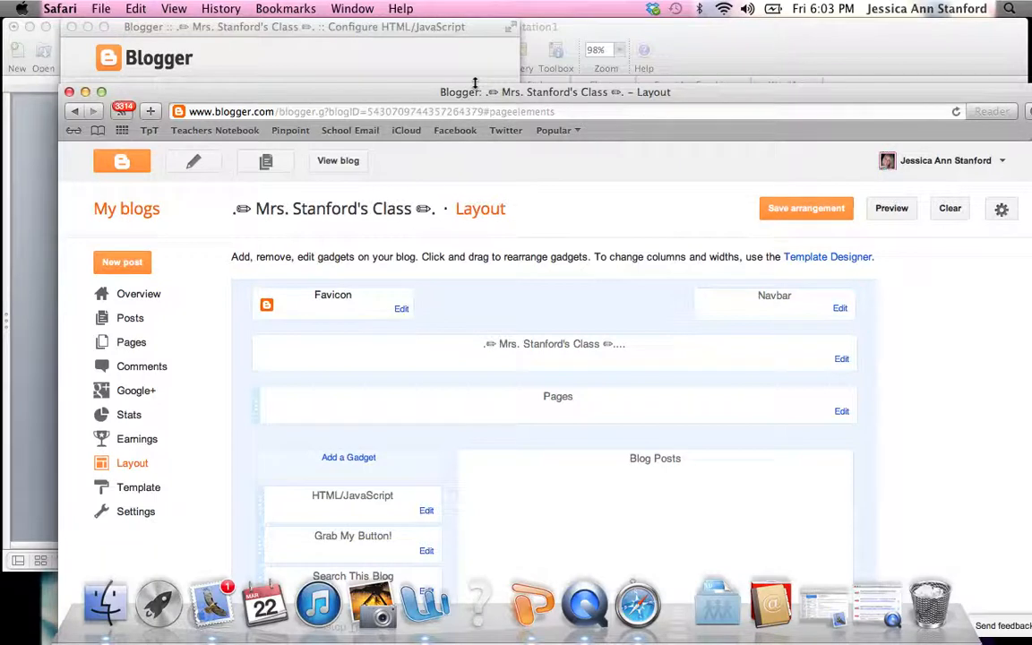
pyautogui.click(455, 57)
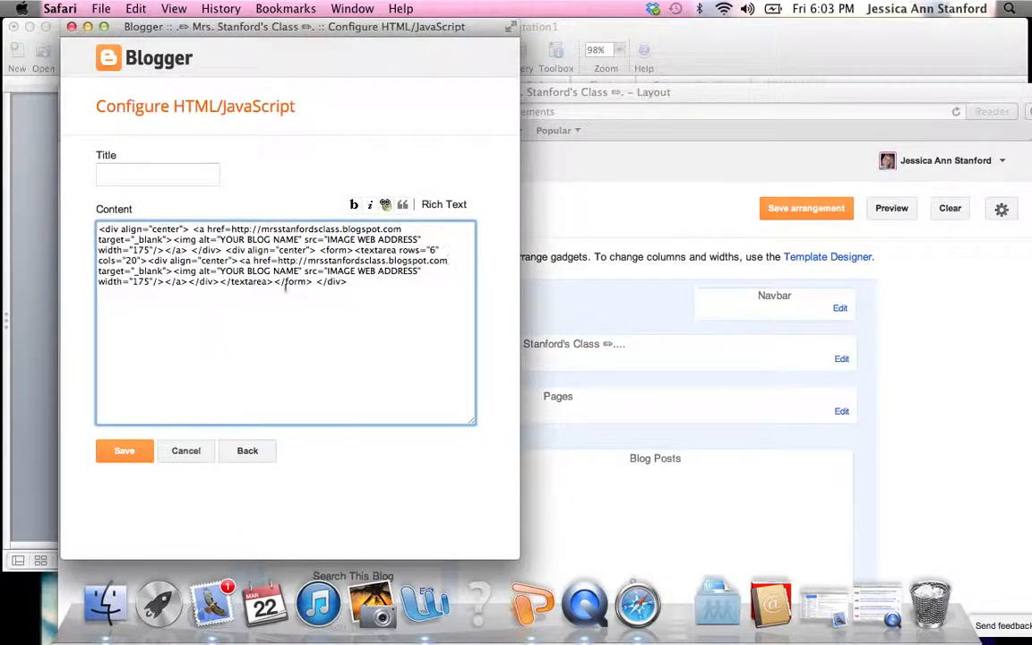
pyautogui.moveTo(328, 241); pyautogui.dragTo(374, 241)
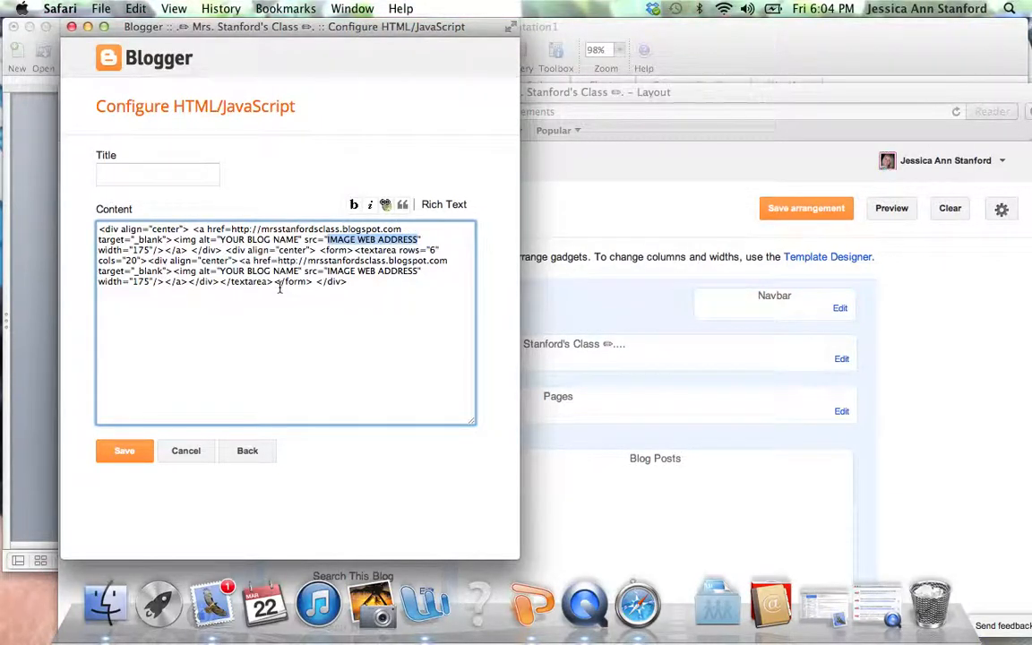
pyautogui.press('super+v')
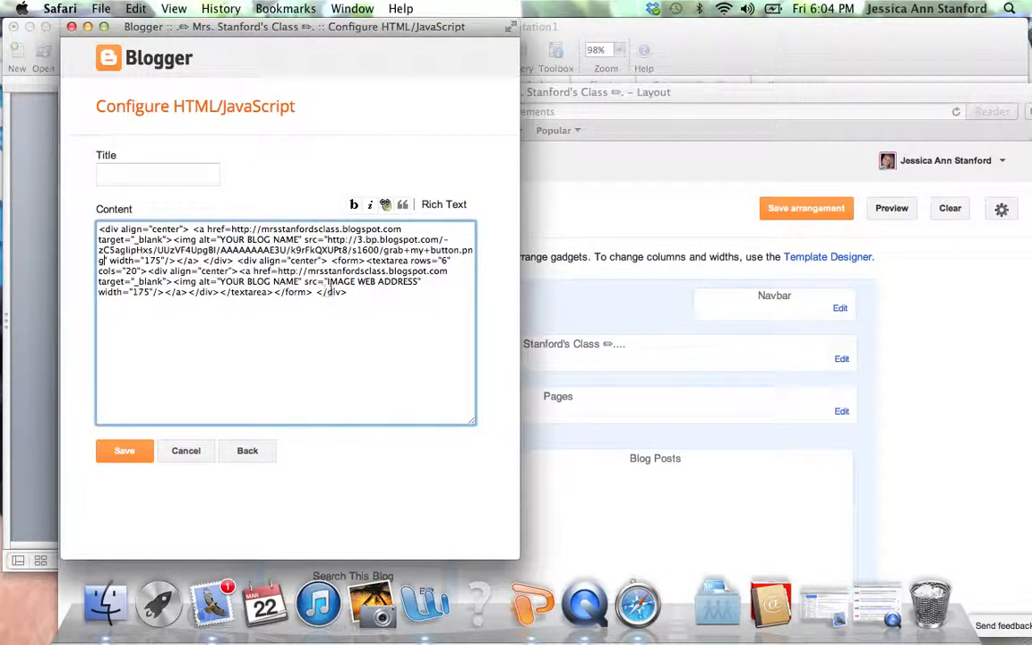
pyautogui.moveTo(328, 281); pyautogui.dragTo(416, 280)
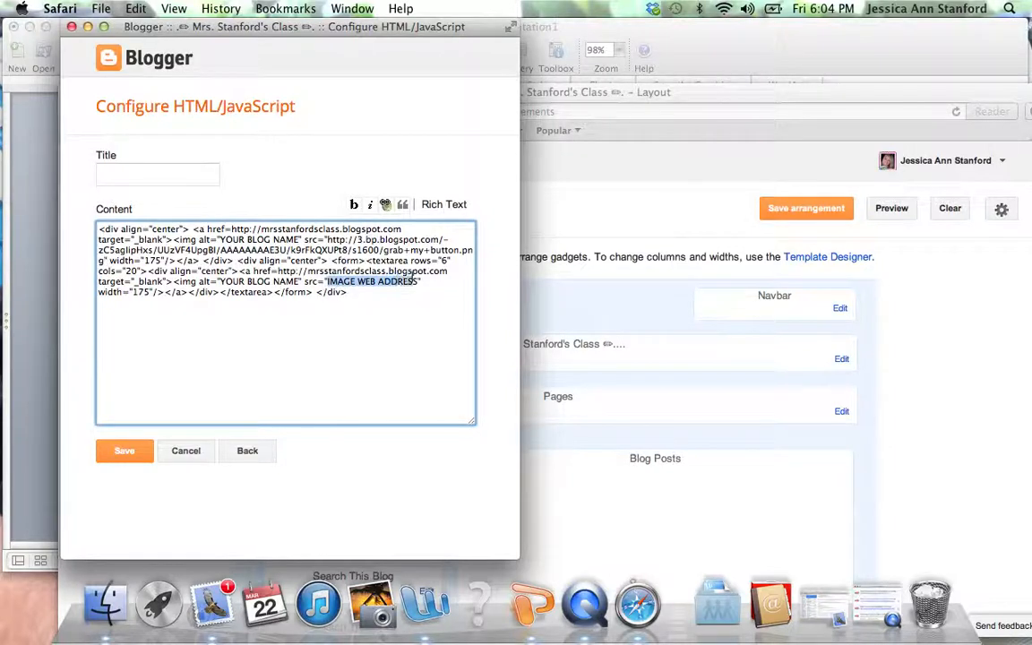
pyautogui.press('super+v')
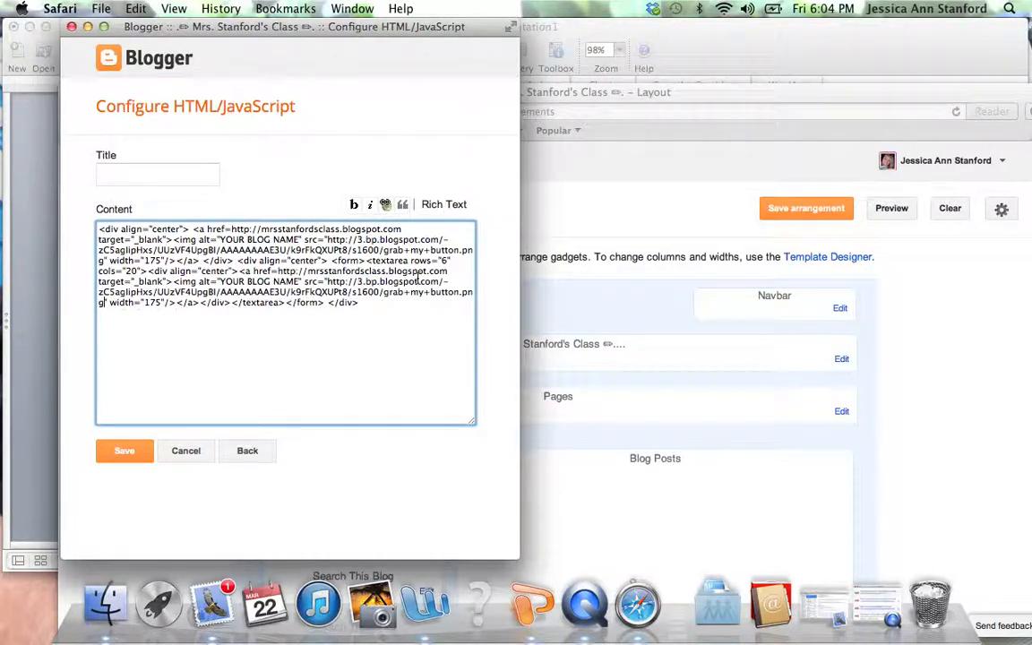
# - Replace both YOUR BLOG NAME placeholders in the gadget code with the blog's title and save the gadget
pyautogui.moveTo(221, 281); pyautogui.dragTo(300, 281)
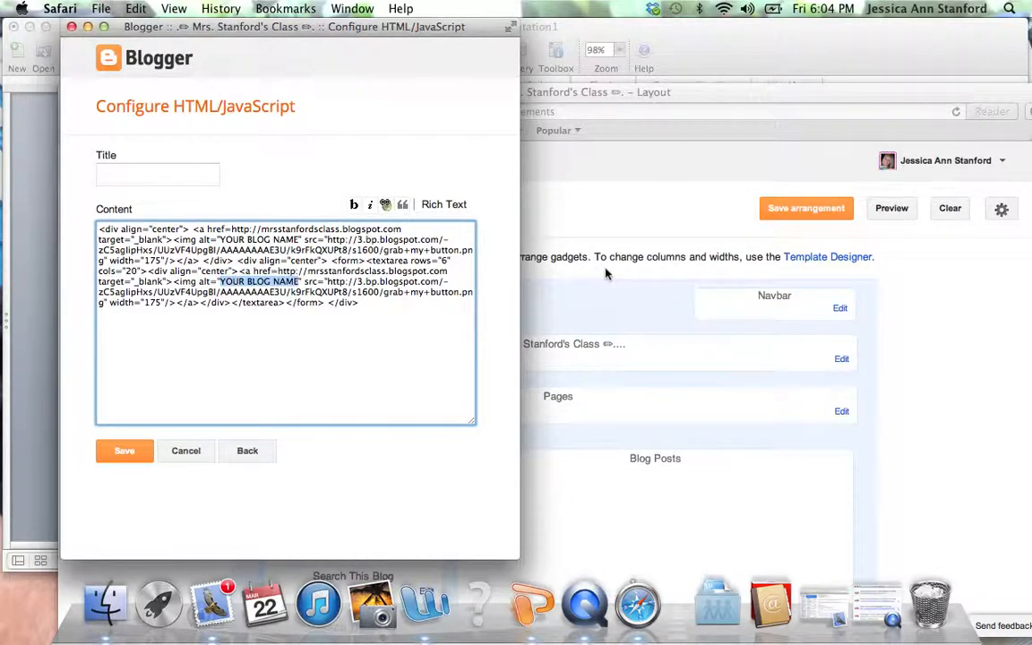
pyautogui.write('Mrs. S')
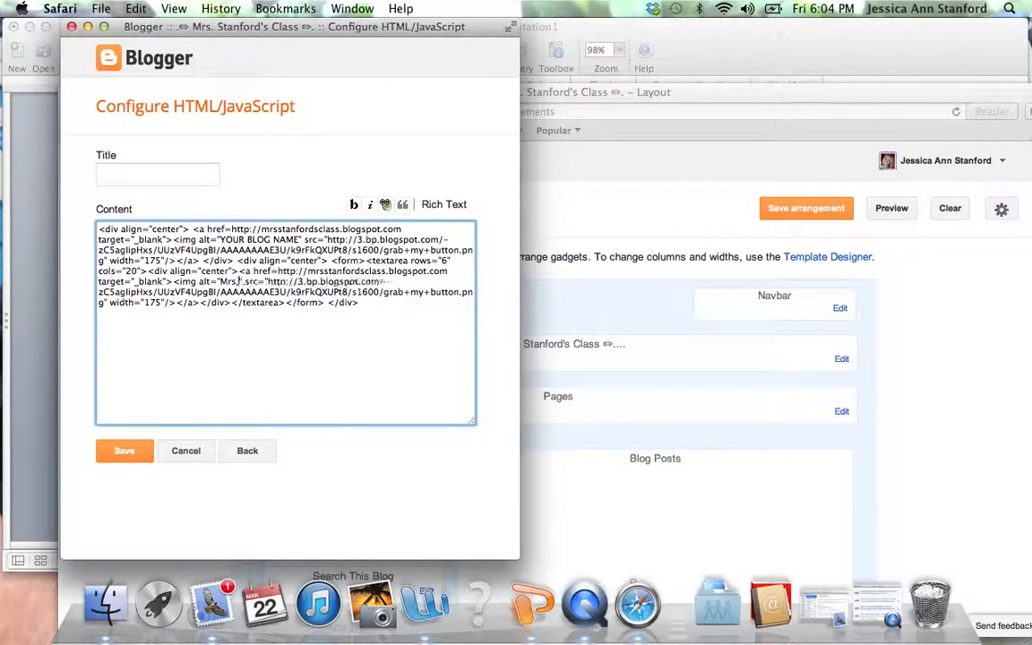
pyautogui.write("tanford's")
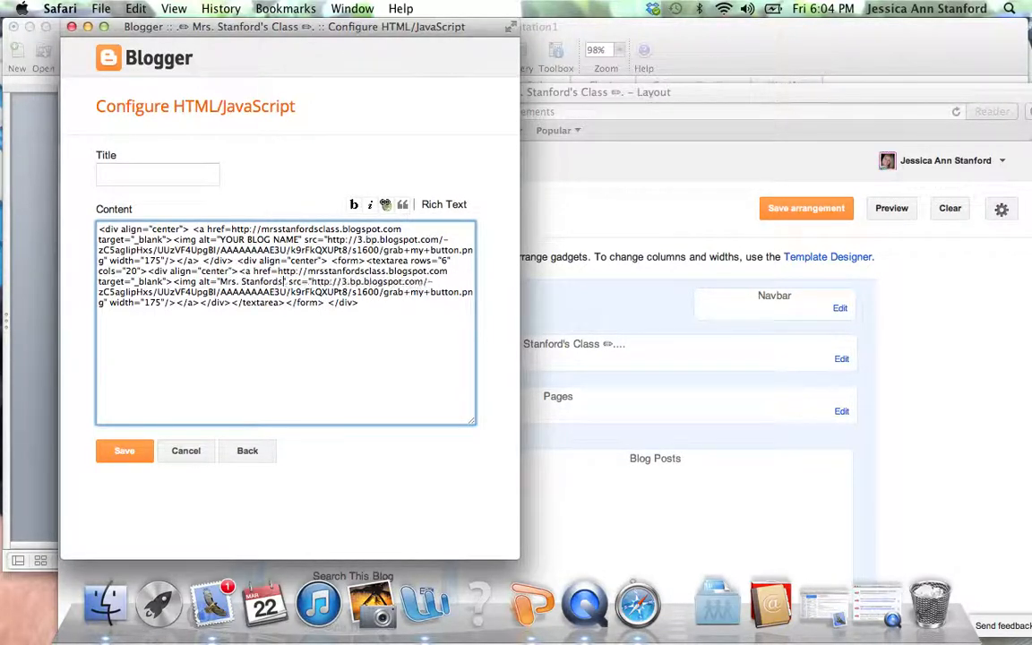
pyautogui.write(' Class')
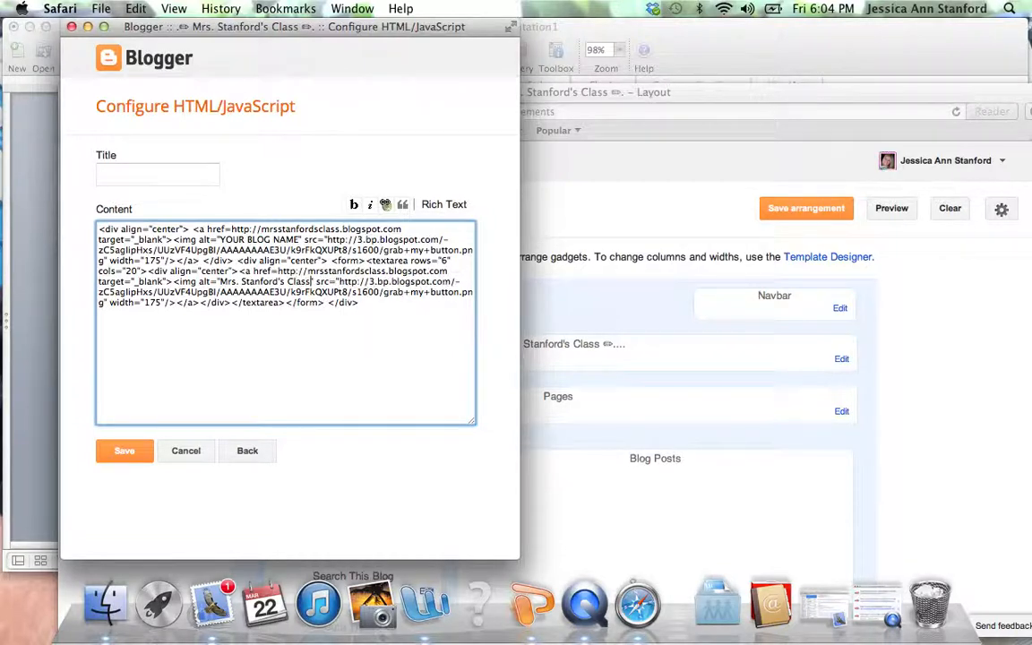
pyautogui.moveTo(300, 235); pyautogui.dragTo(219, 235)
pyautogui.write('Mrs. Stanfor')
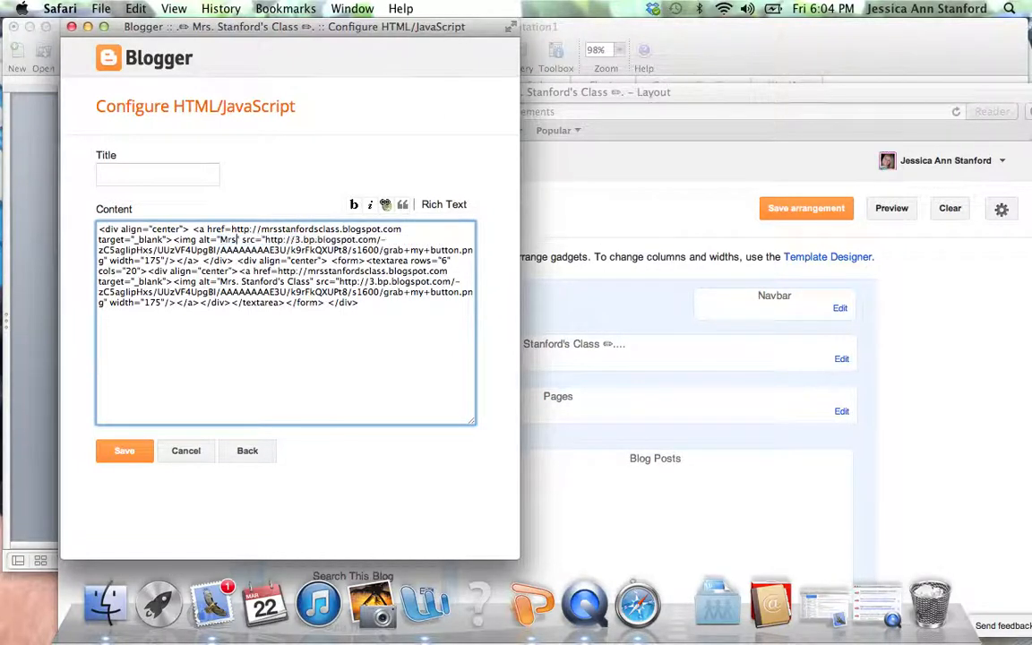
pyautogui.write("d's Class")
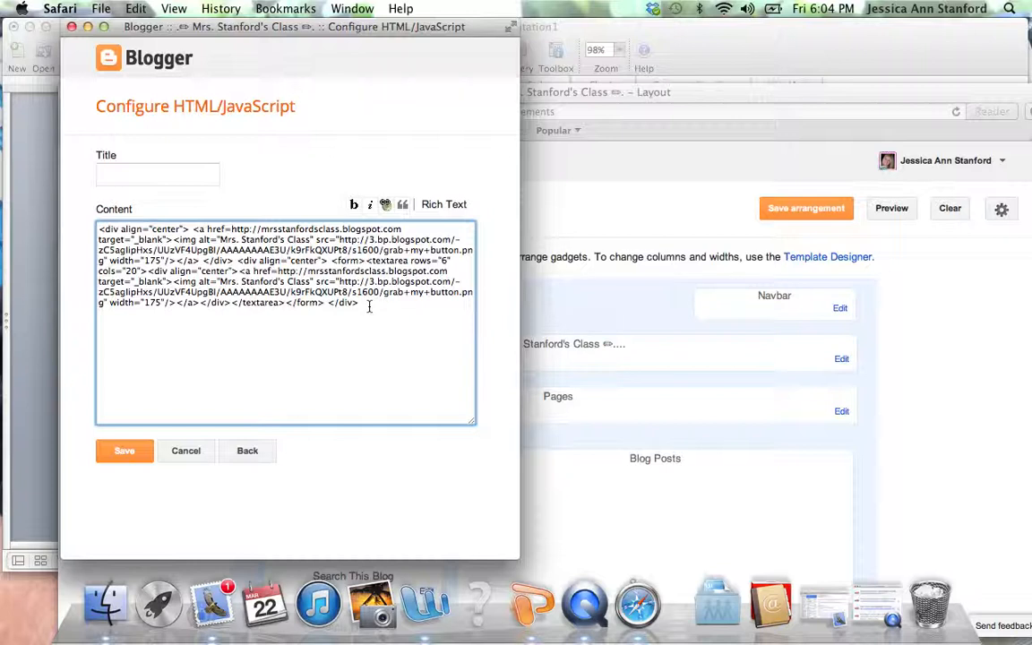
pyautogui.rightClick(136, 460)
pyautogui.click(112, 457)
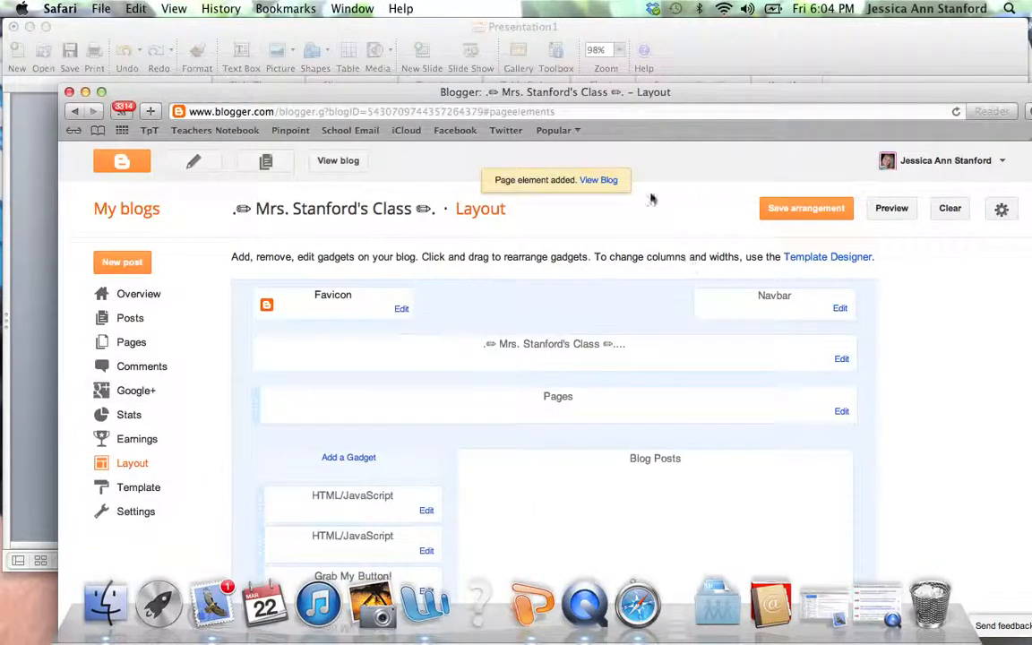
# - View the blog and examine the new button image and the code box beneath it
pyautogui.click(350, 161)
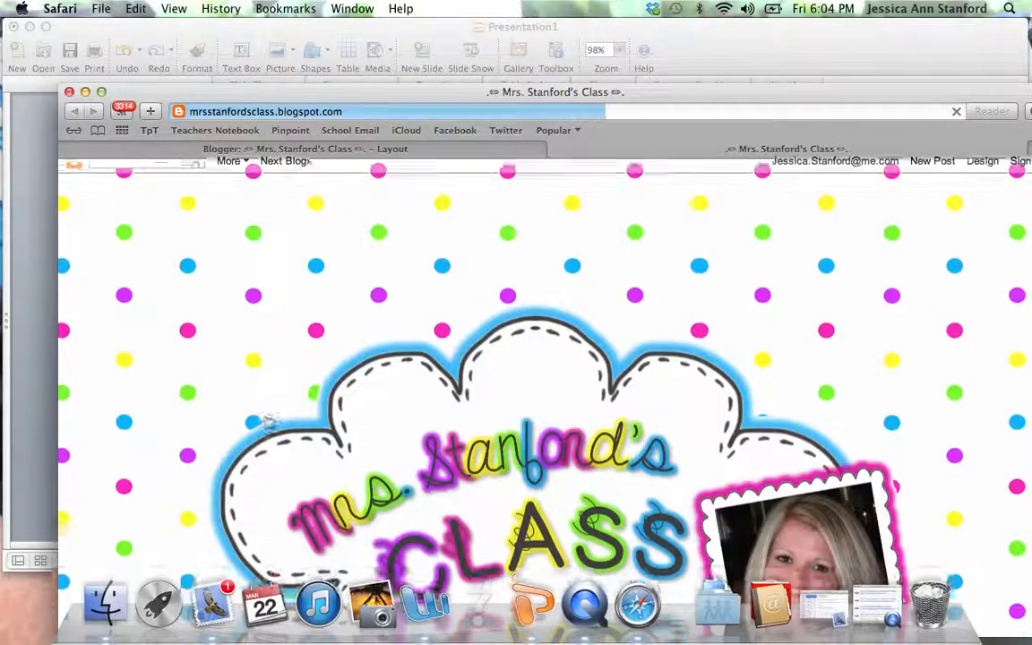
pyautogui.scroll(-5, 268, 421)
pyautogui.scroll(-8, 268, 422)
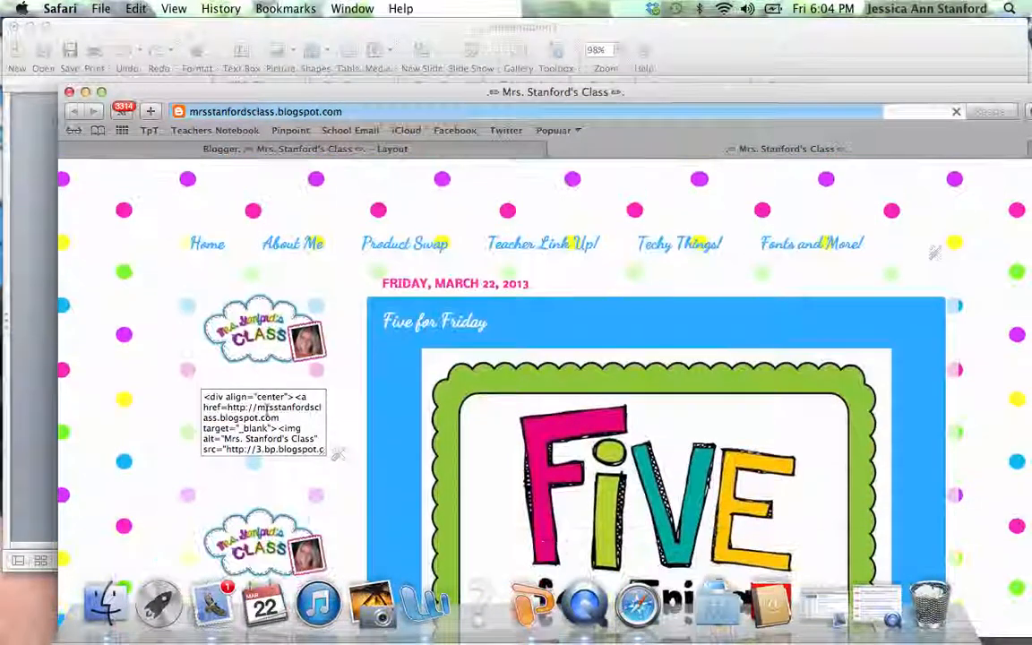
pyautogui.scroll(-10, 264, 460)
pyautogui.scroll(2, 296, 509)
pyautogui.scroll(8, 295, 509)
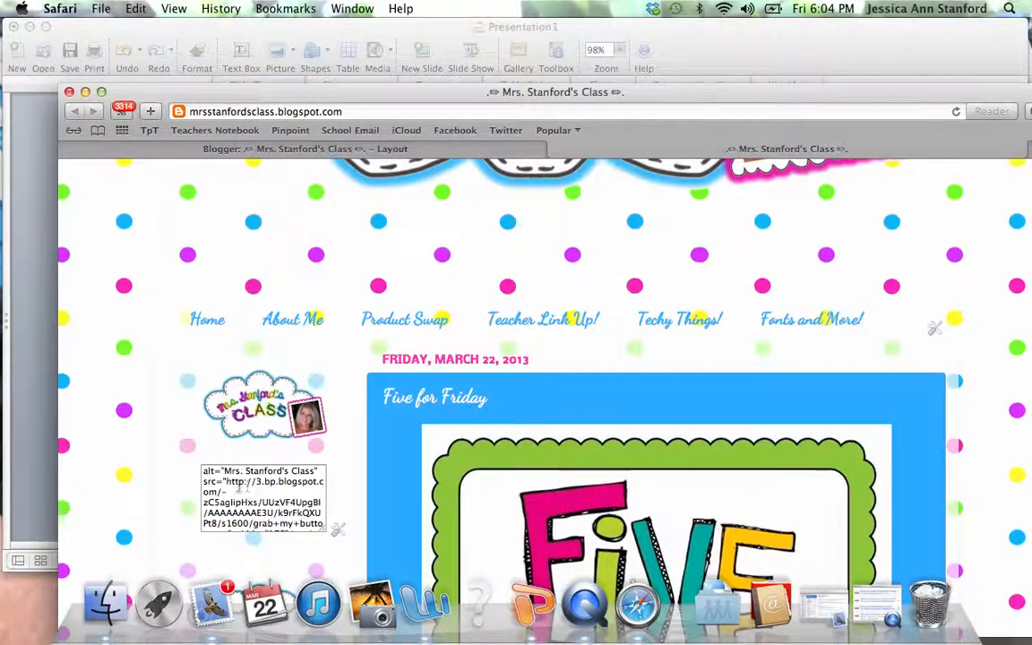
pyautogui.scroll(3, 229, 479)
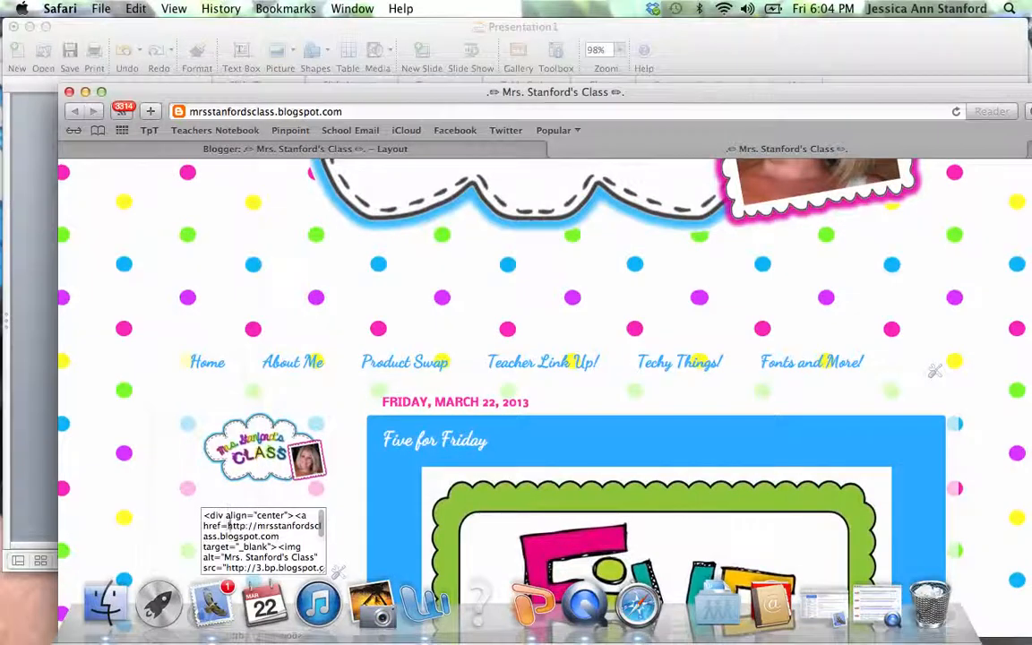
# - Select and copy all the HTML code in the box below the new blog button
pyautogui.scroll(-5, 230, 510)
pyautogui.scroll(-1, 230, 523)
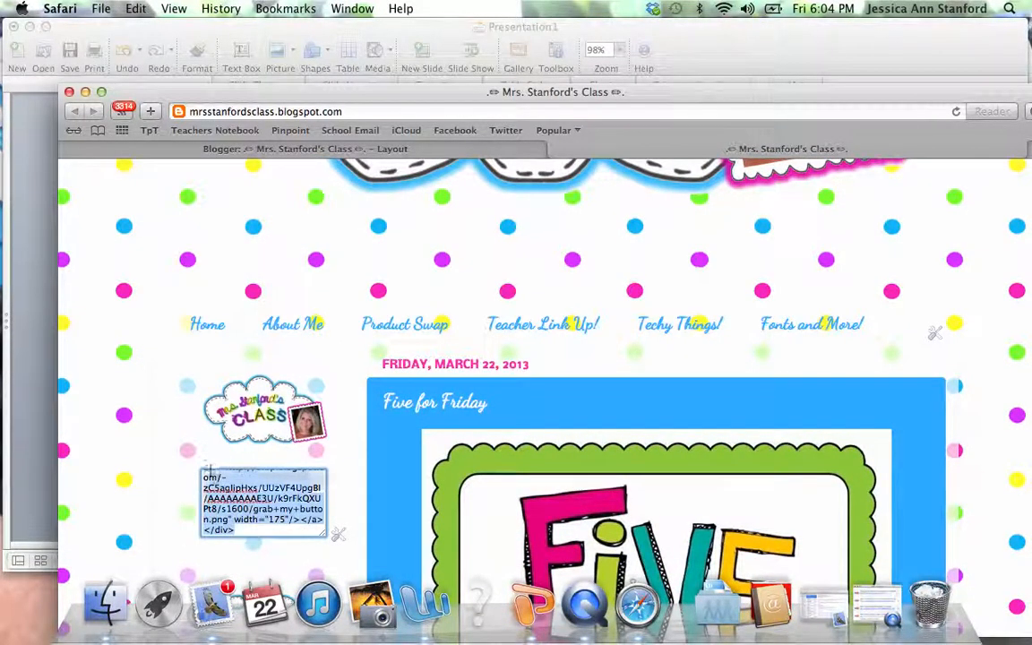
pyautogui.click(237, 530)
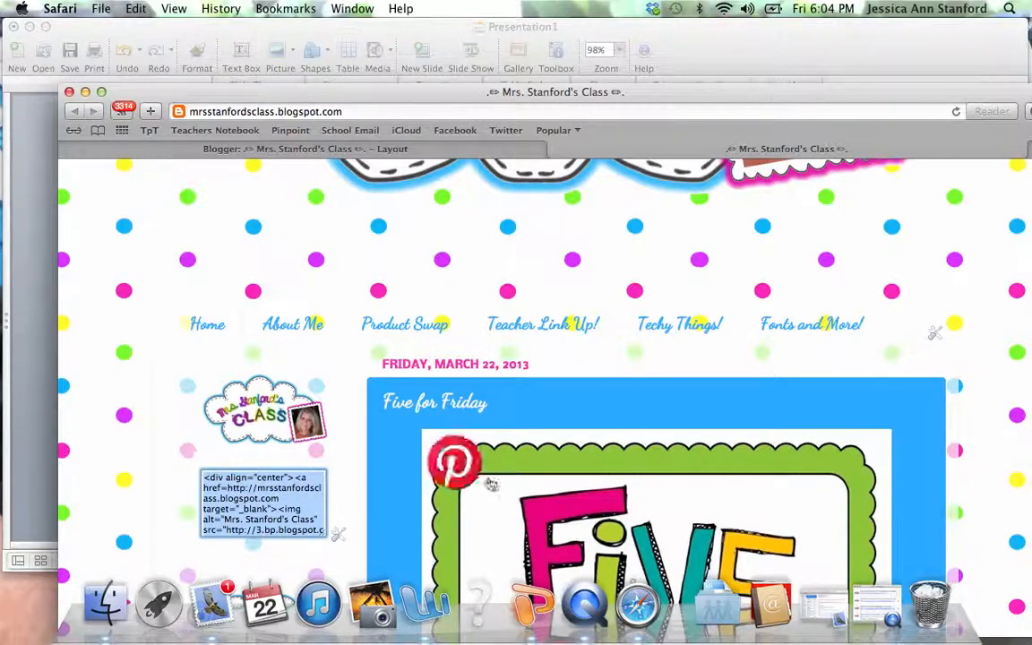
pyautogui.scroll(-15, 491, 269)
pyautogui.scroll(-20, 491, 227)
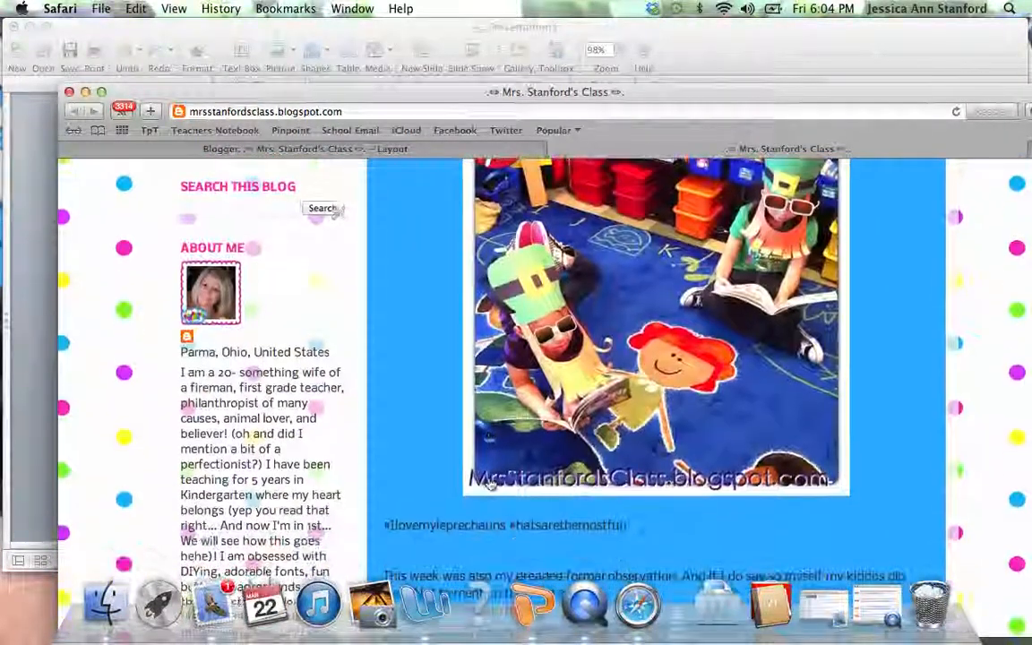
pyautogui.scroll(-5, 491, 484)
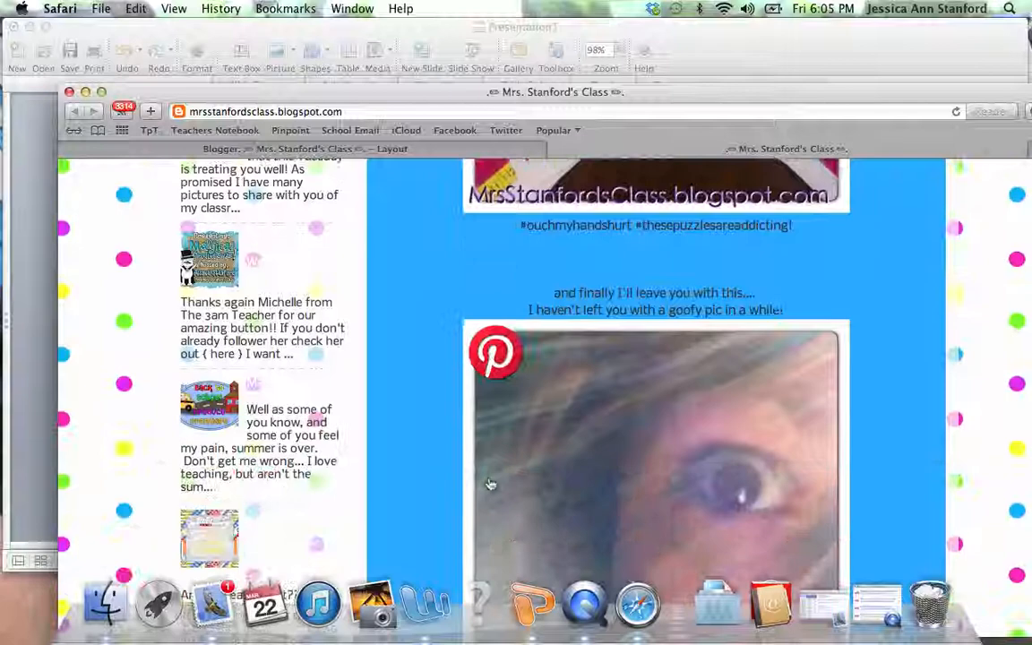
pyautogui.scroll(15, 491, 484)
pyautogui.scroll(20, 491, 484)
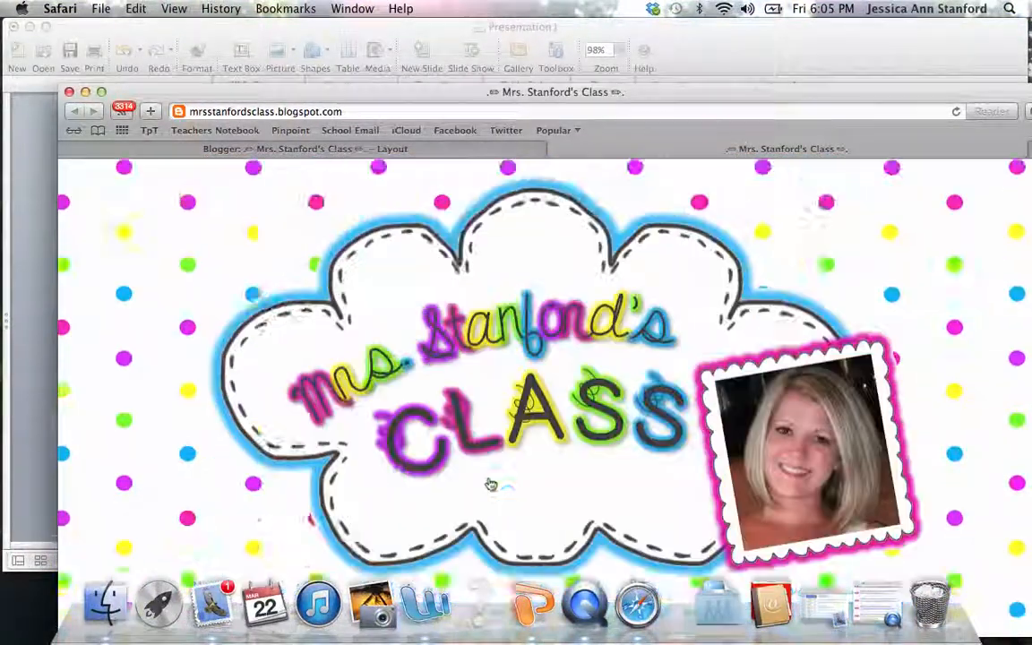
# - Start a new blog post, paste the copied button code in HTML mode, and display it in Compose mode
pyautogui.click(946, 175)
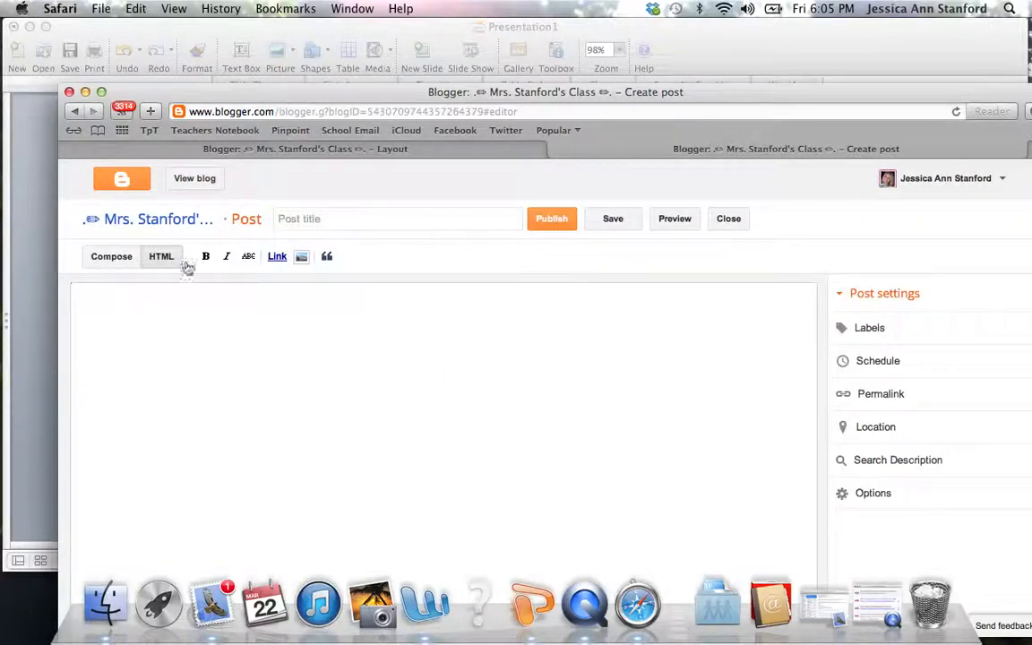
pyautogui.click(111, 256)
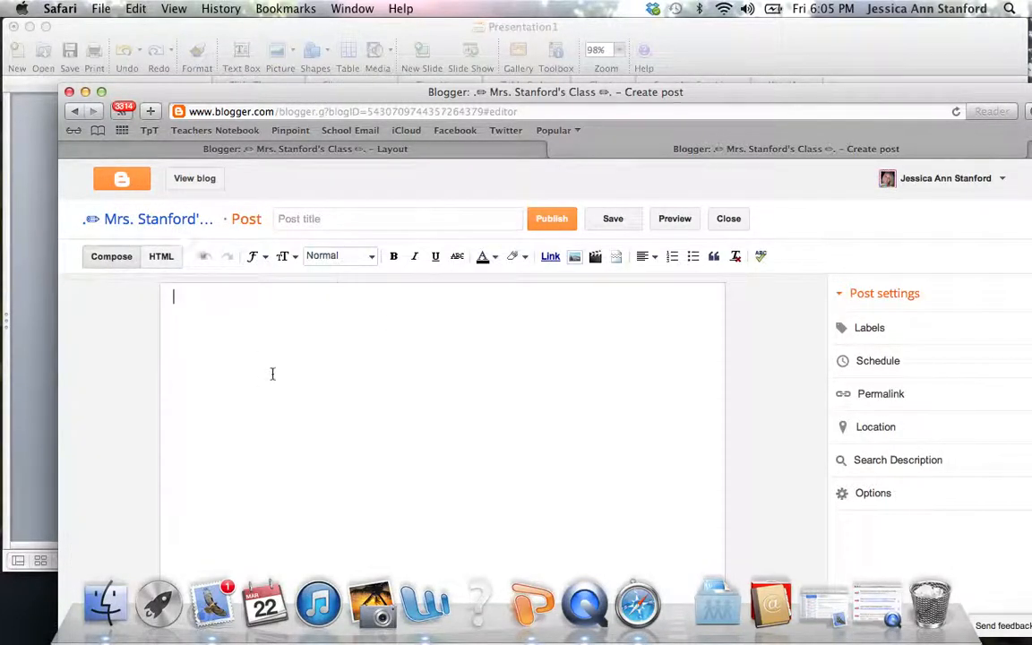
pyautogui.click(167, 260)
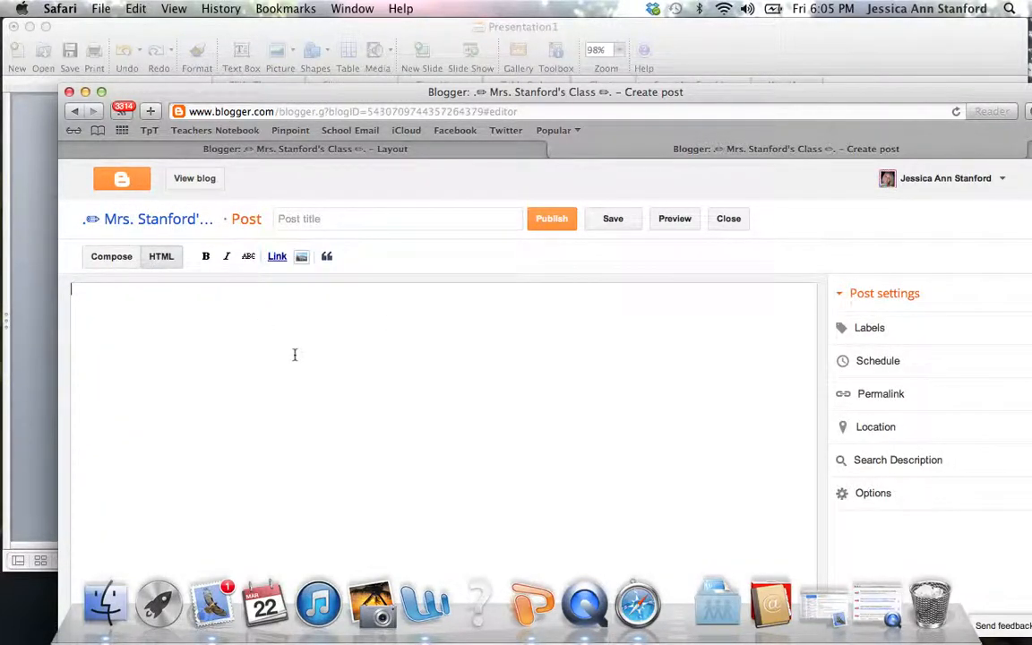
pyautogui.write('<div align="center"><a href=http://mrsstanfordsclass.blogspot.com target="_blank"><img alt="Mrs. Stanford\'s Class" src="http://3.bp.blogspot.com/-zC5agIipHxs/UUzVF4UpgBI/AAAAAAAAE3U/k9rFkQXUPt8/s1600/grab+my+button.png" width="175"/></a></div>')
pyautogui.click(114, 257)
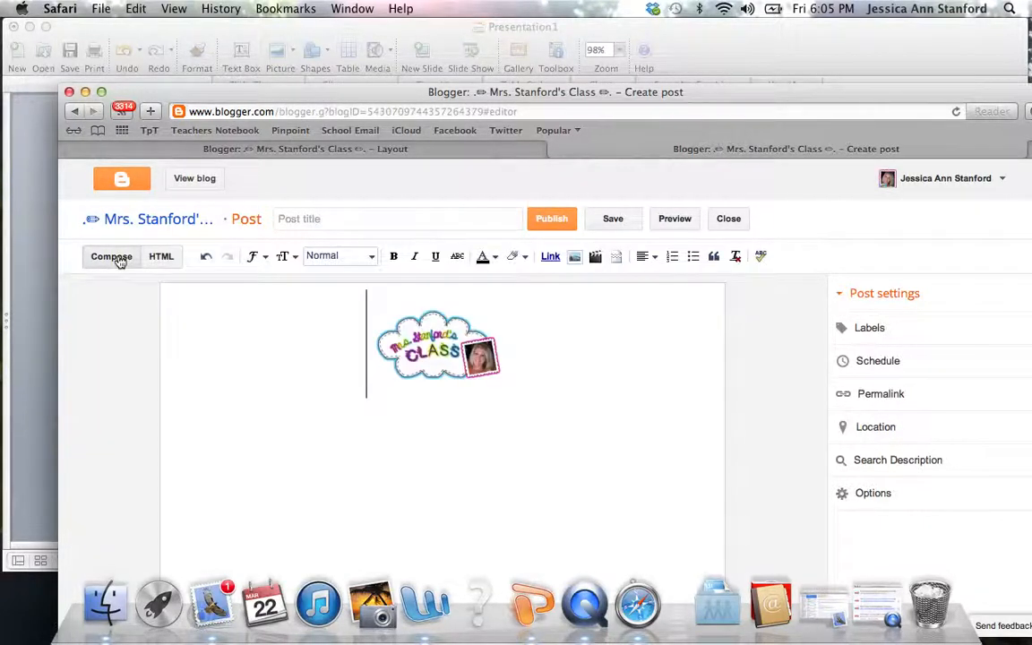